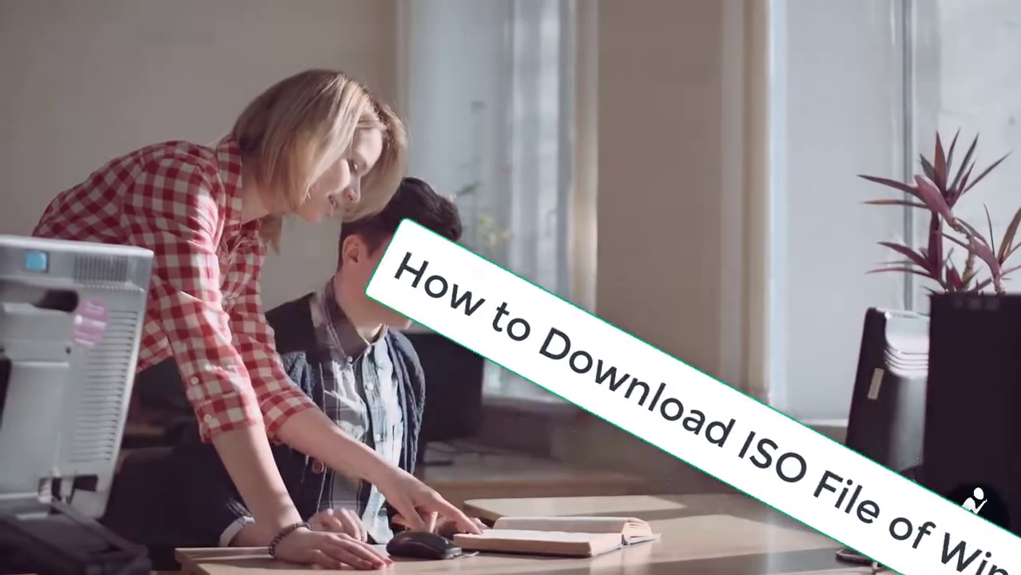
Search Google for 'windows 10 download'.
key("Return")
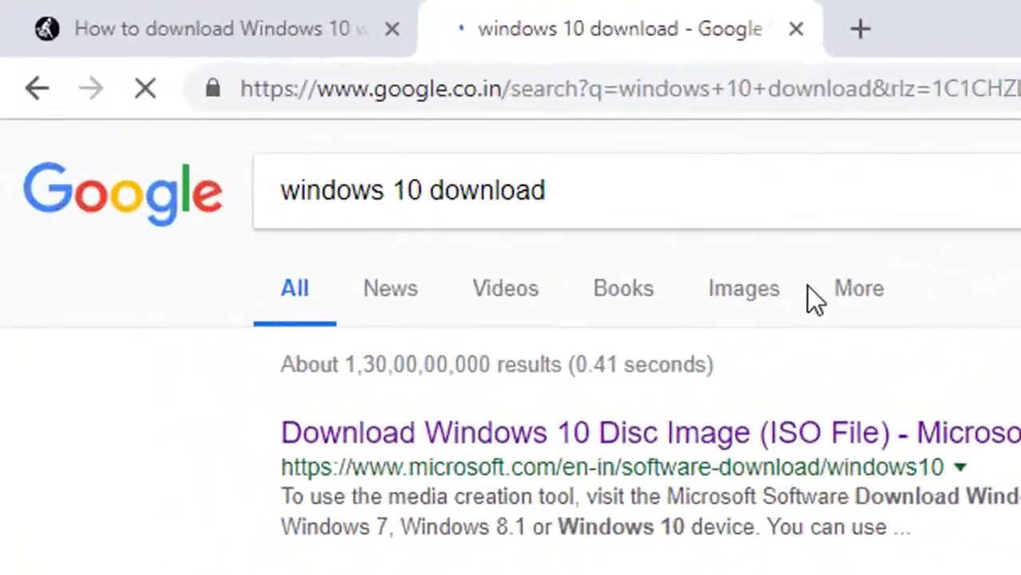
Open Microsoft's 'Download Windows 10 Disc Image (ISO File)' result in a new tab and view it.
left_click_drag(162, 108, 309, 102)
left_click(636, 193)
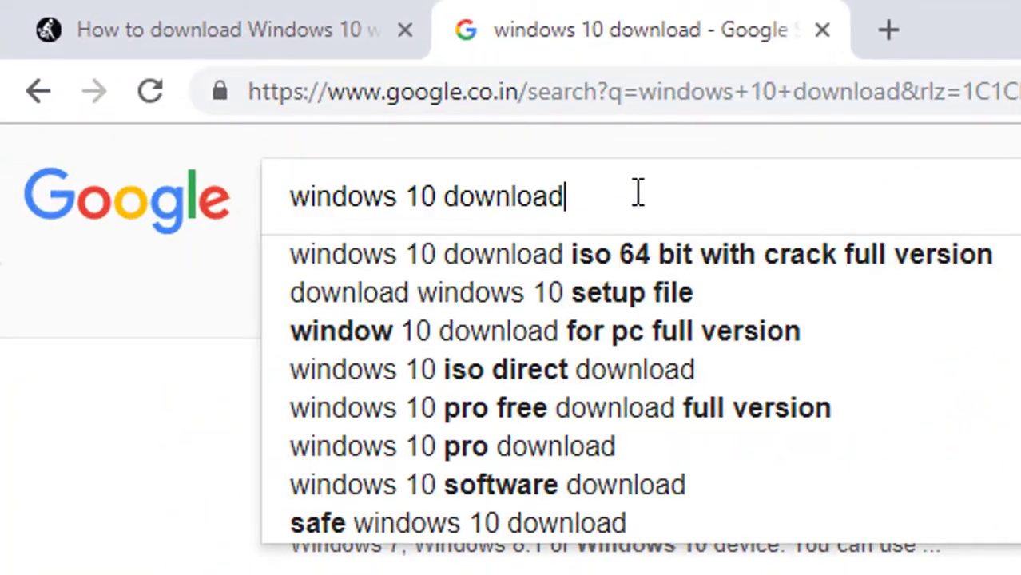
left_click(120, 368)
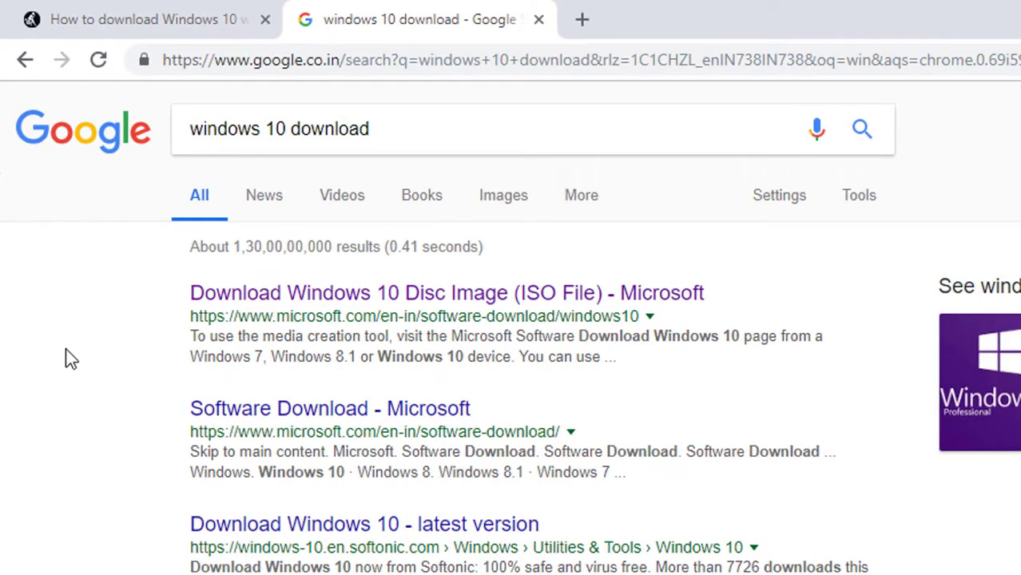
right_click(428, 302)
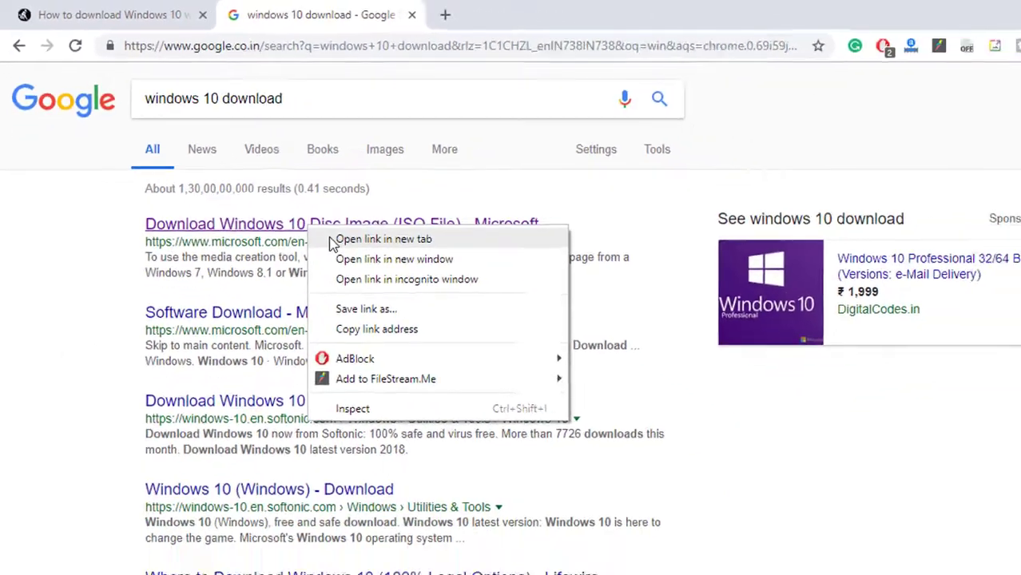
left_click(332, 243)
left_click(518, 10)
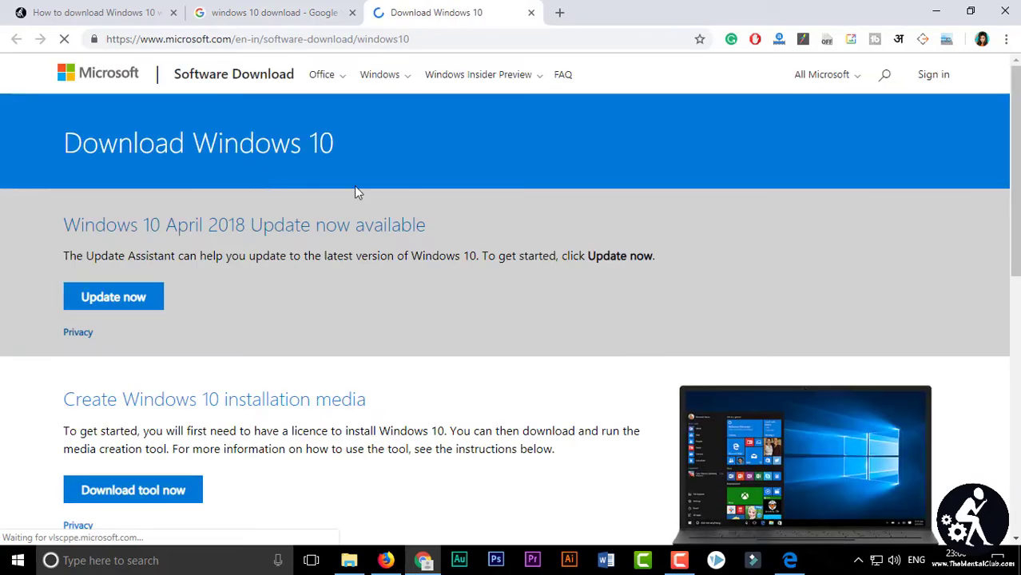
Start the MediaCreationTool1803.exe download via Download tool now, then cancel it.
scroll(1016, 198, "down", 2)
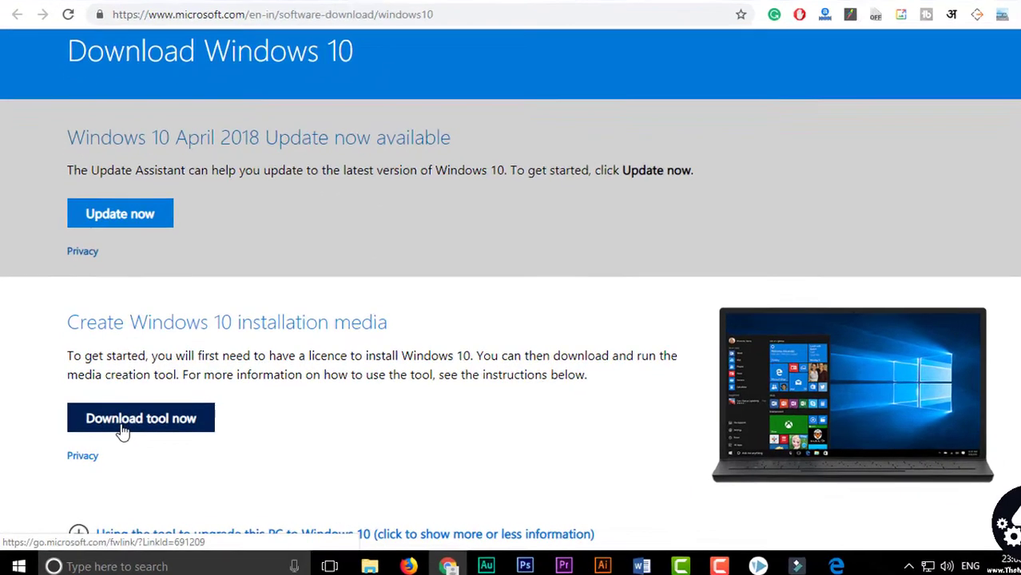
left_click(171, 427)
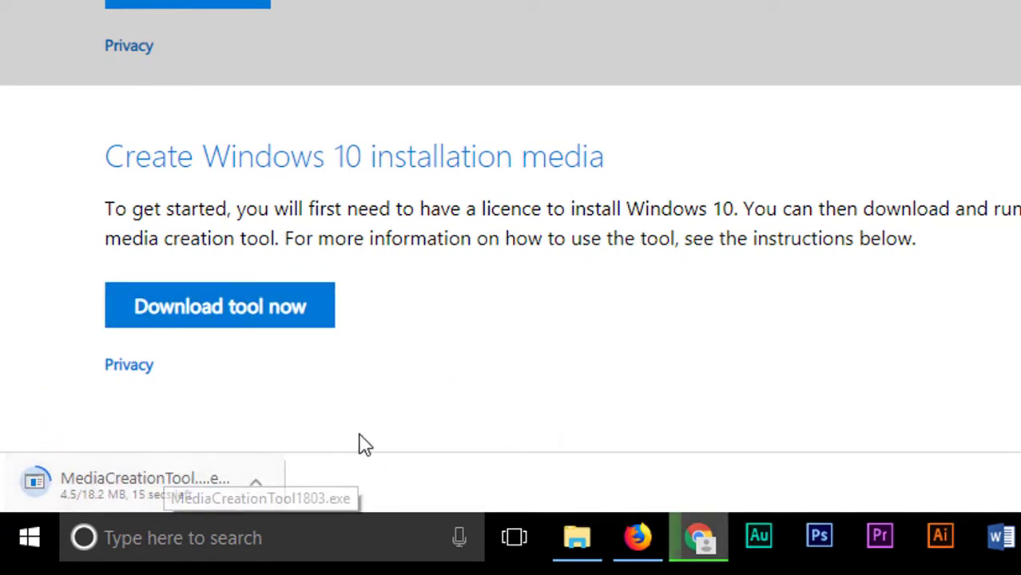
left_click(258, 484)
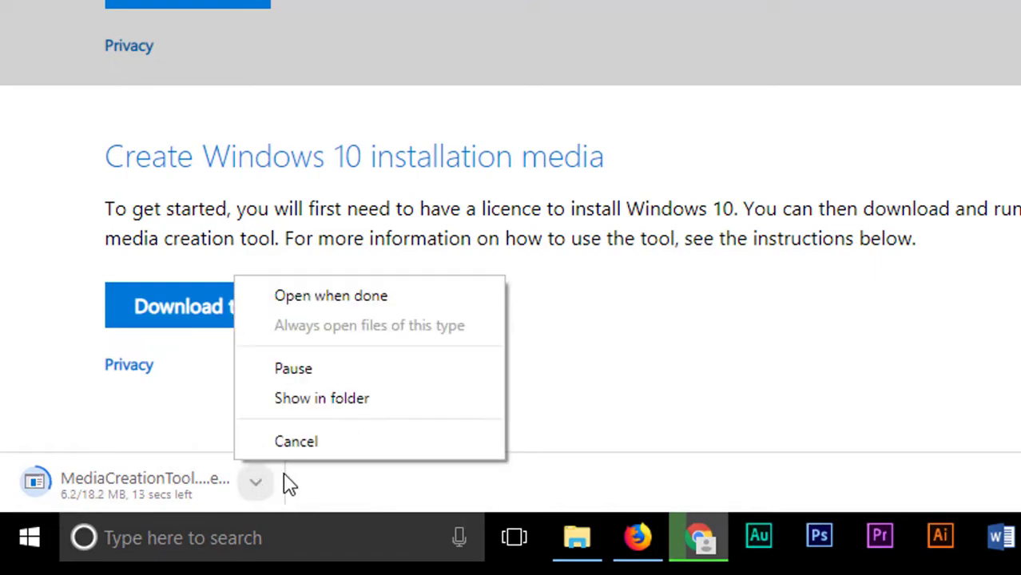
left_click(309, 441)
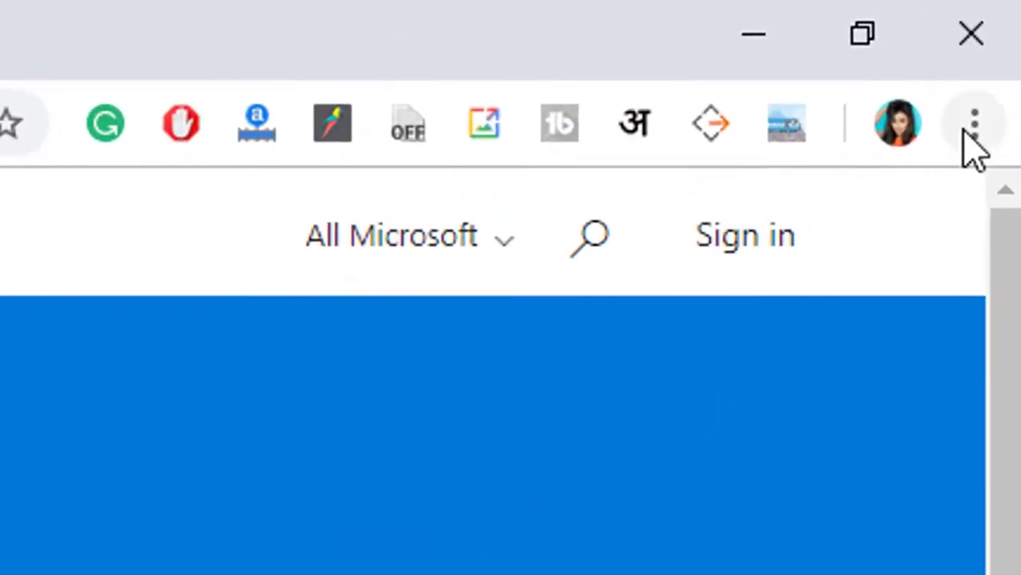
Open developer tools on the Download Windows 10 page using Inspect.
left_click(974, 128)
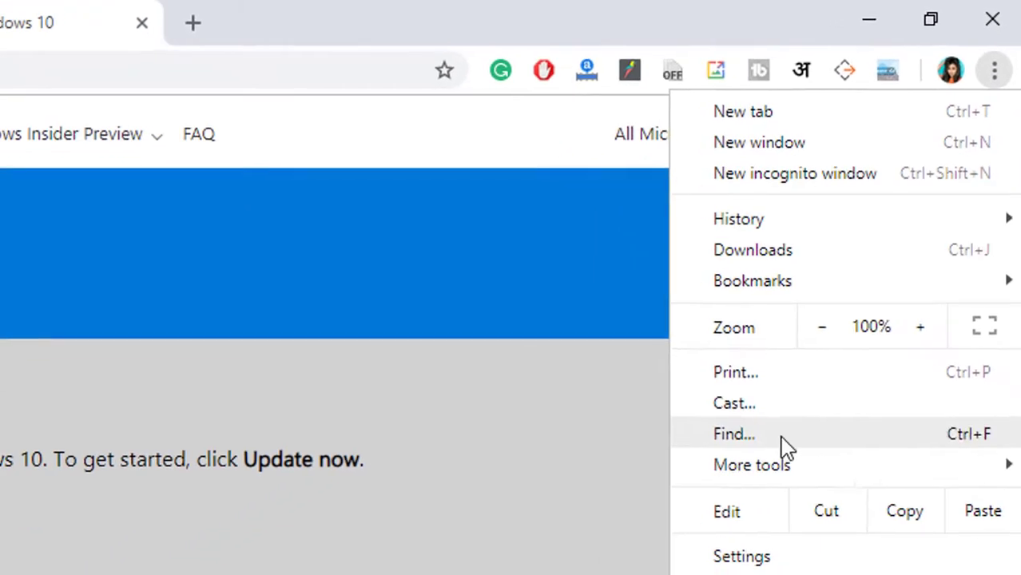
mouse_move(719, 555)
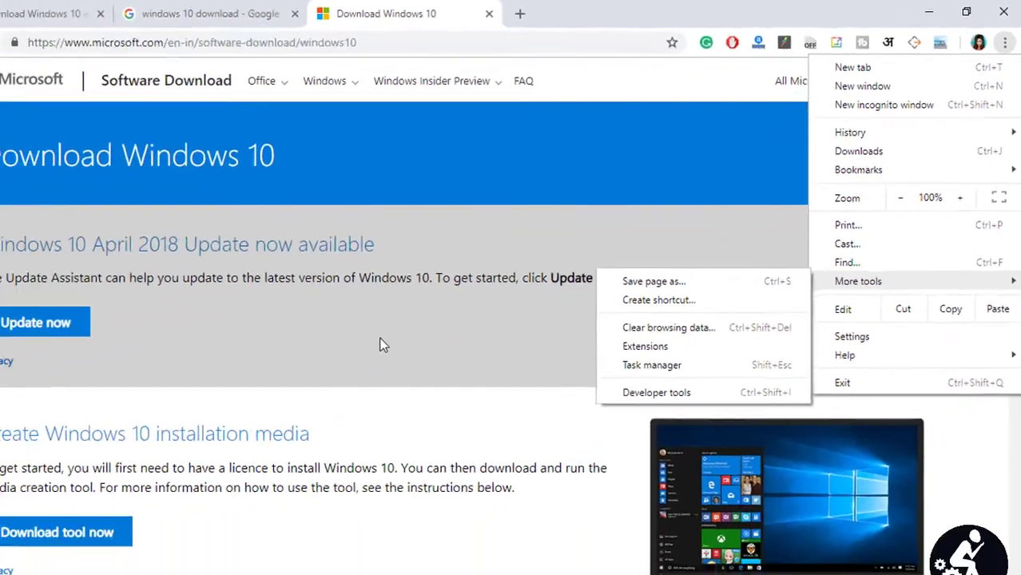
left_click(159, 431)
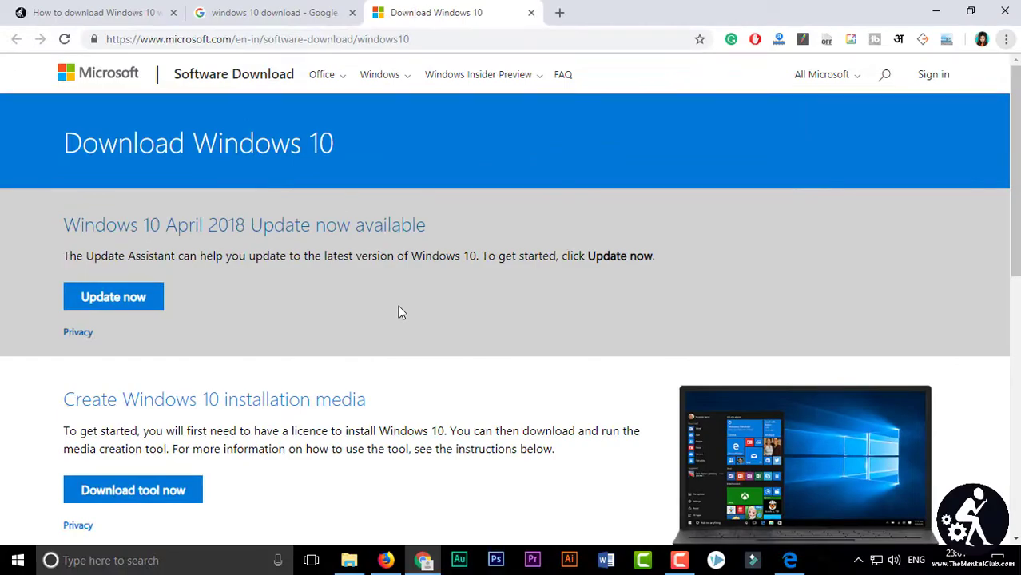
right_click(399, 312)
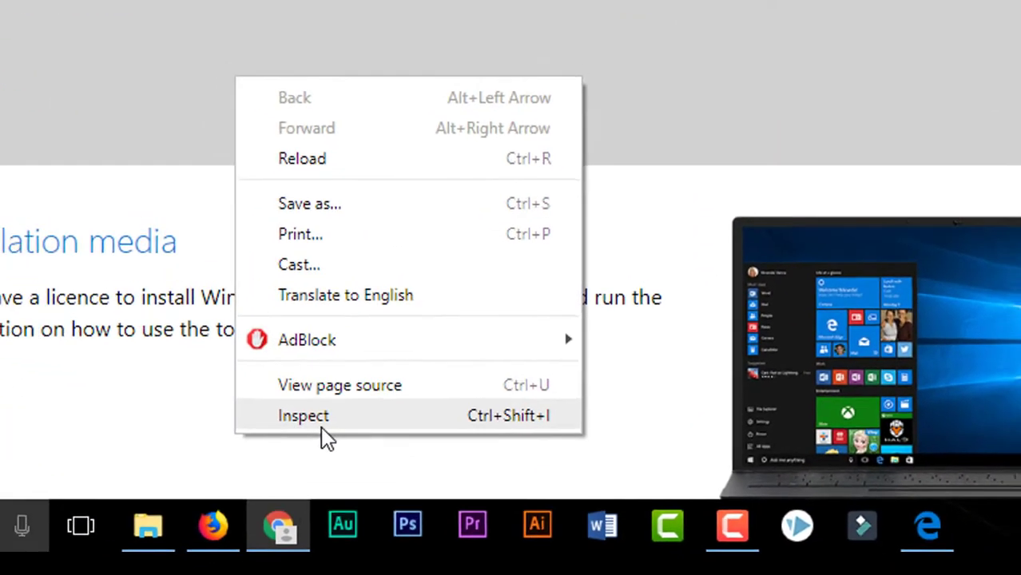
left_click(292, 410)
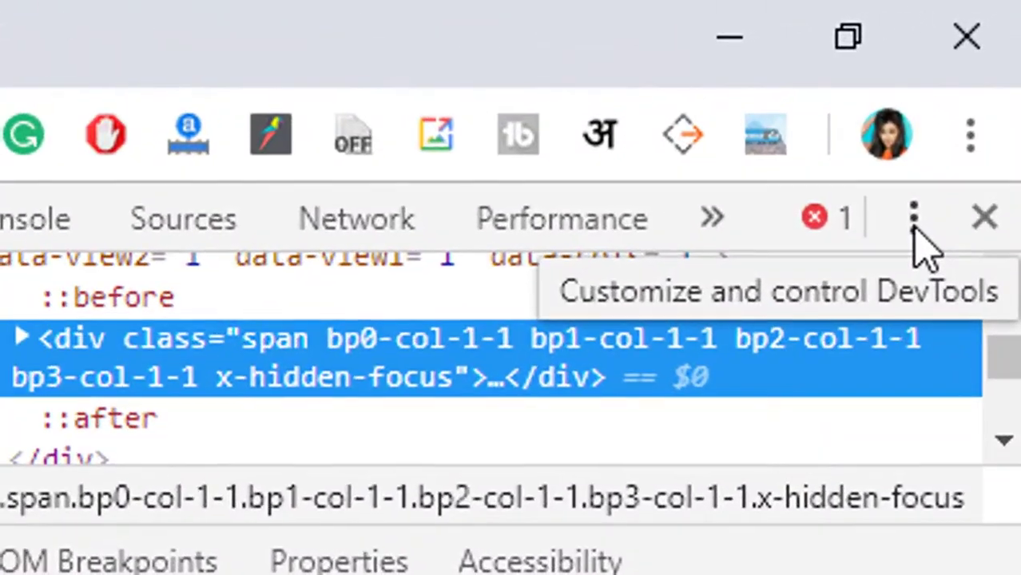
Show the Network conditions panel from the DevTools More tools menu.
left_click(991, 65)
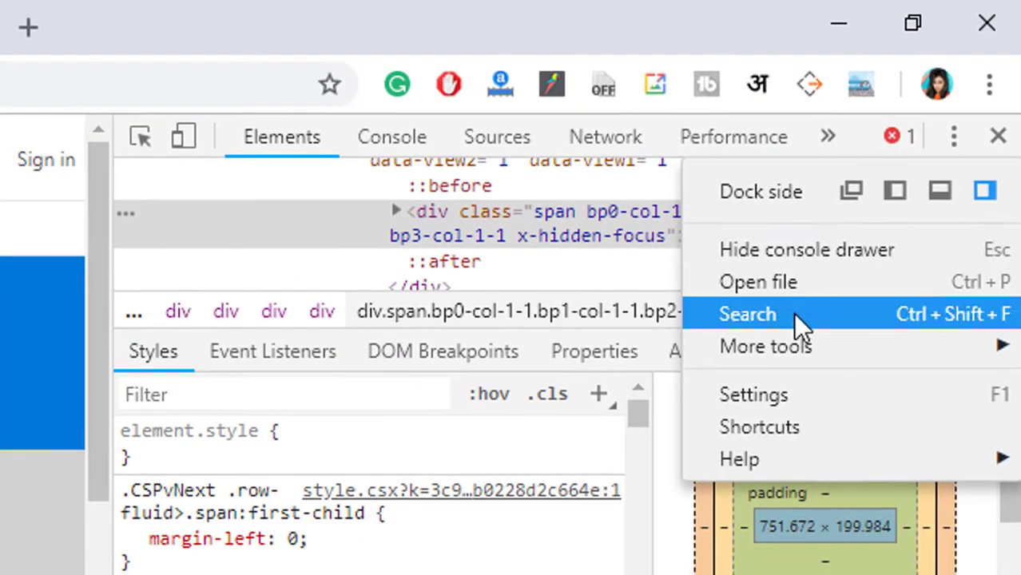
mouse_move(678, 548)
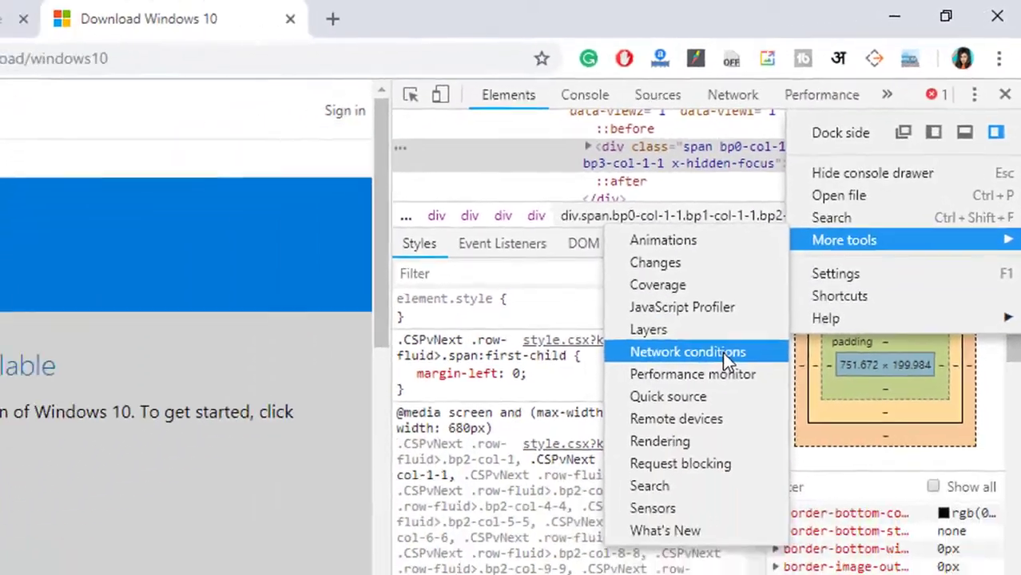
left_click(722, 352)
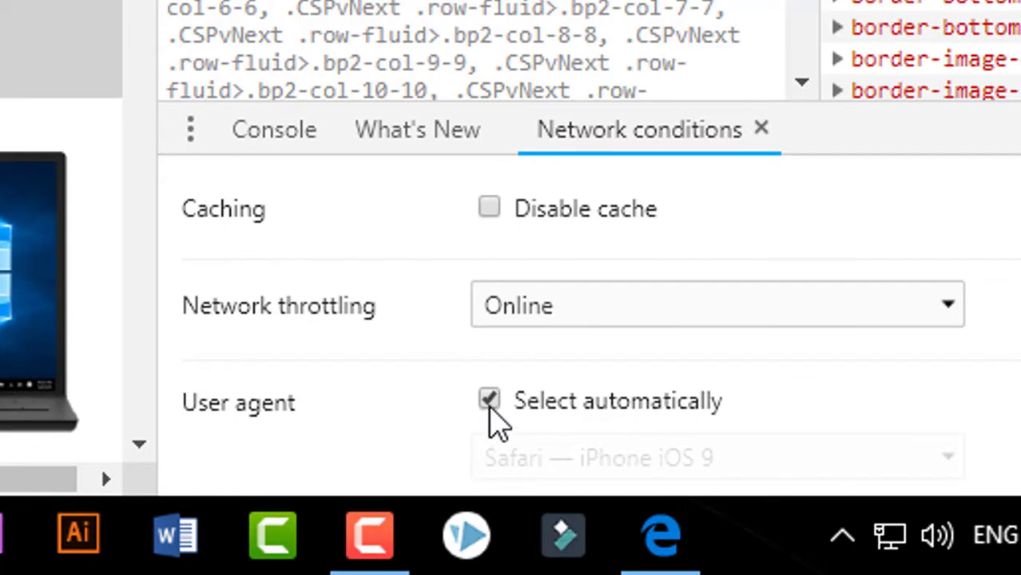
Turn off automatic user-agent selection and set the user agent to Safari — iPhone iOS 9.
left_click(491, 403)
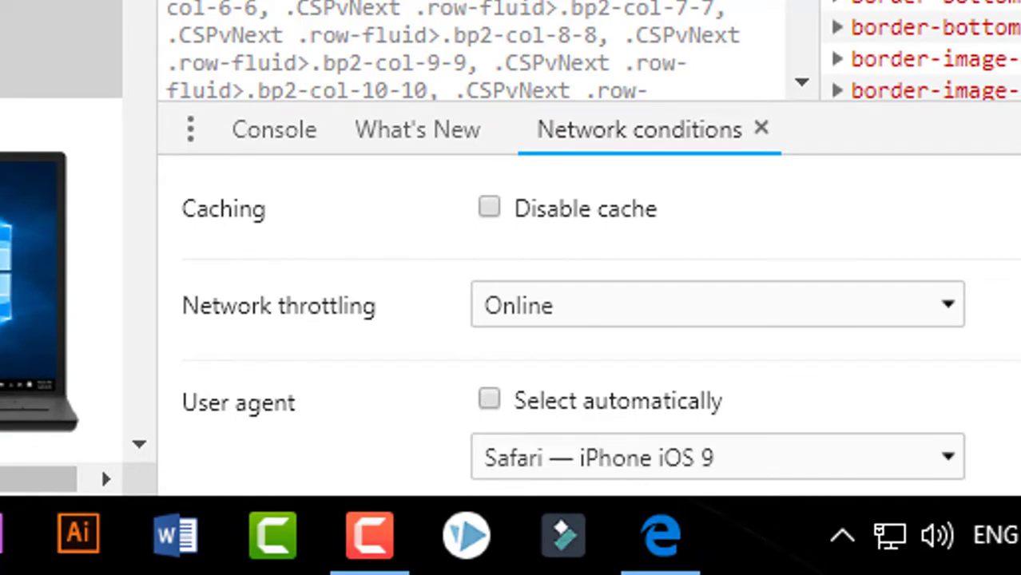
scroll(600, 319, "down", 1)
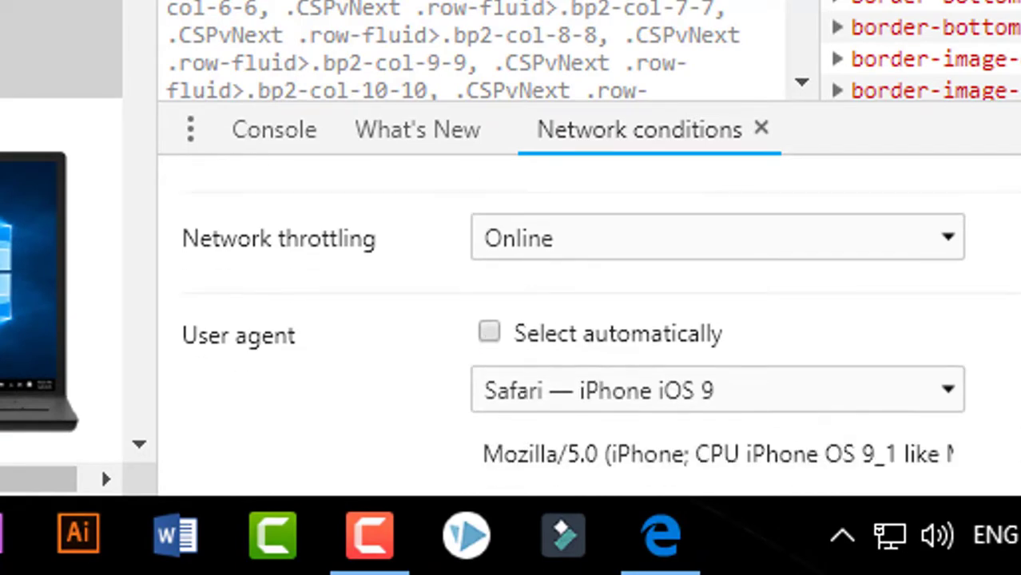
left_click(643, 400)
left_click_drag(948, 142, 992, 288)
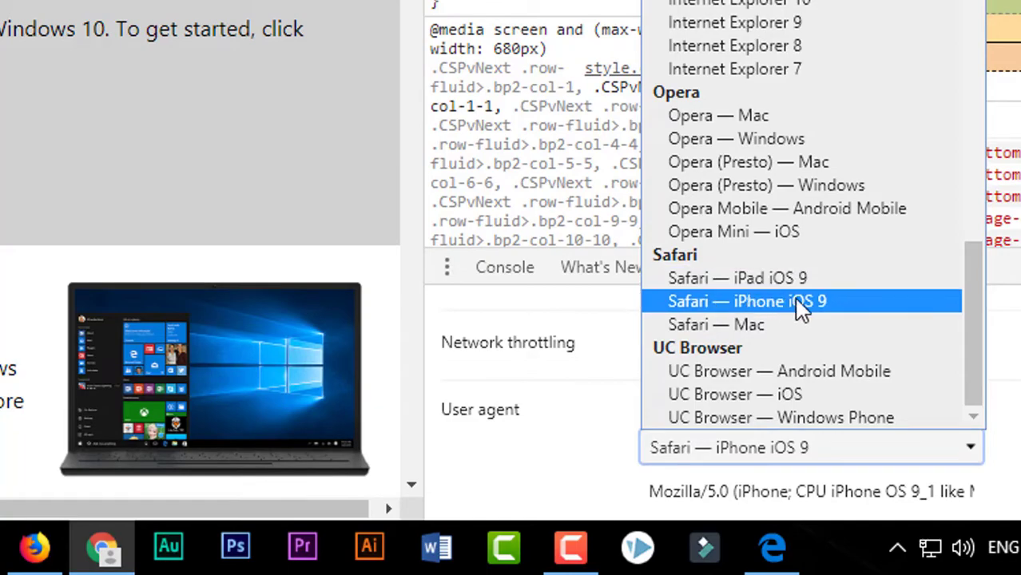
left_click(839, 305)
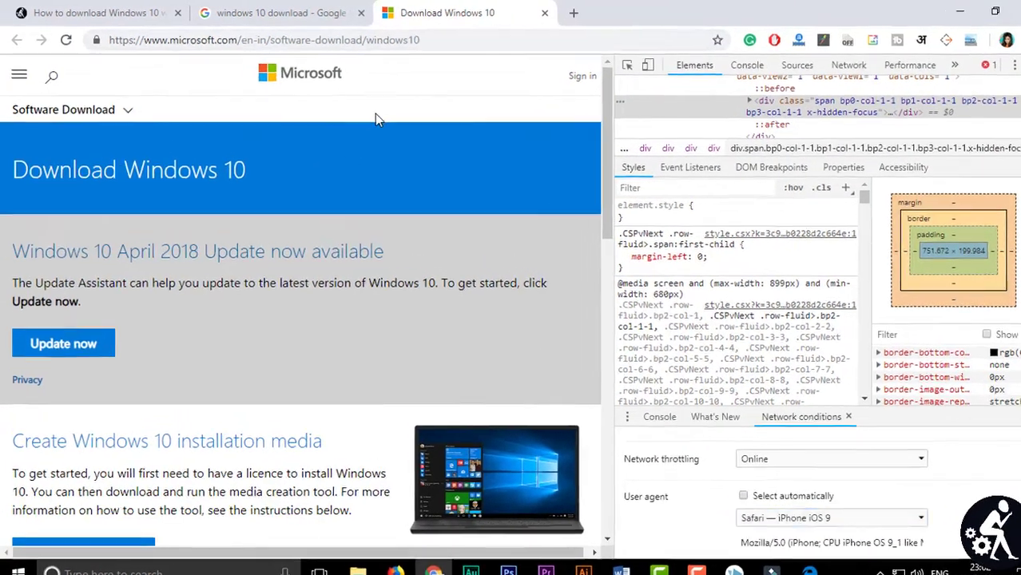
Reload the page with the iPhone user agent, close DevTools, and scroll to Select edition.
right_click(375, 116)
left_click(400, 163)
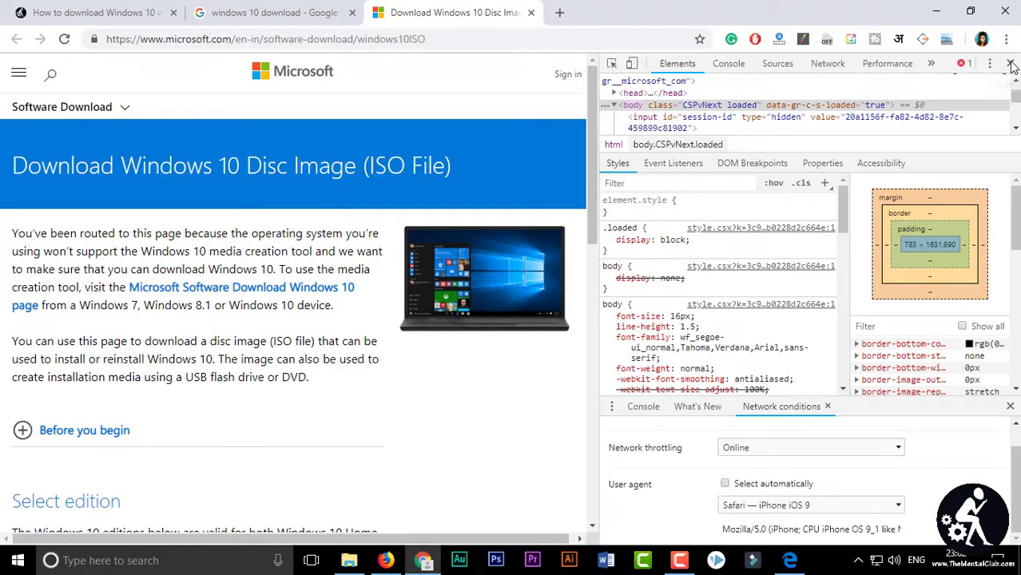
left_click(1012, 64)
scroll(964, 109, "down", 1)
scroll(288, 323, "down", 3)
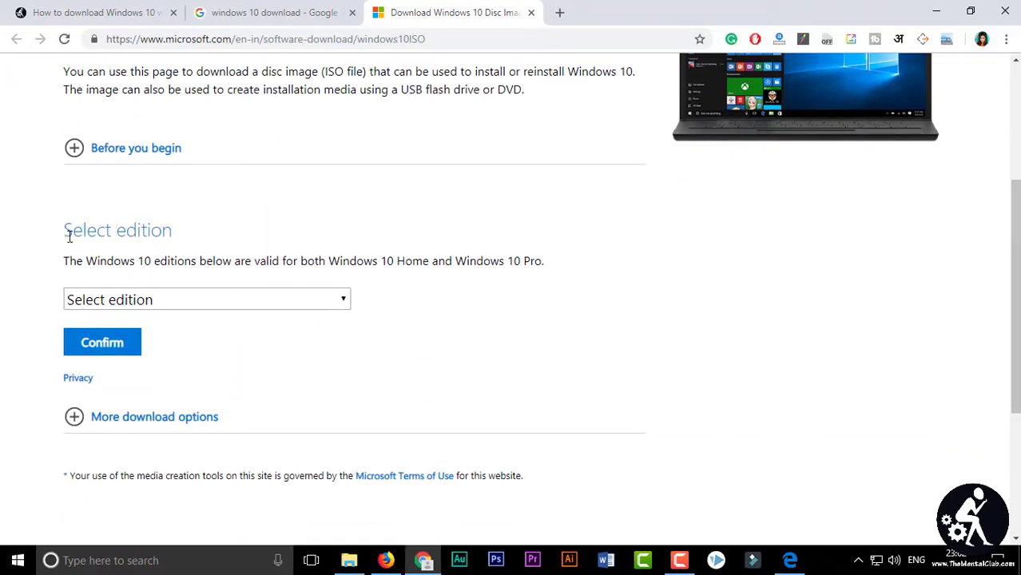
left_click_drag(64, 233, 584, 266)
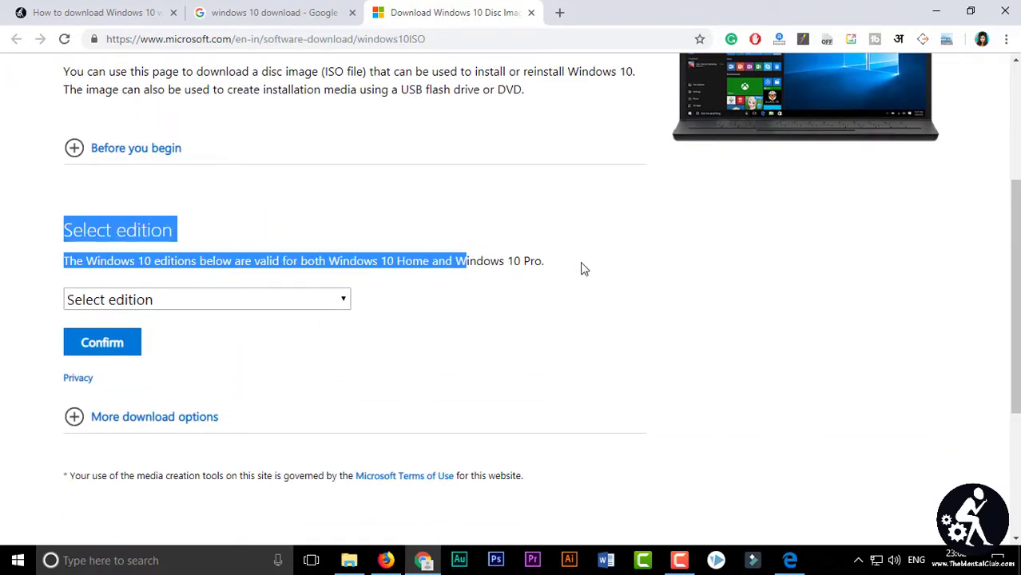
scroll(1018, 316, "down", 1)
scroll(1019, 315, "up", 2)
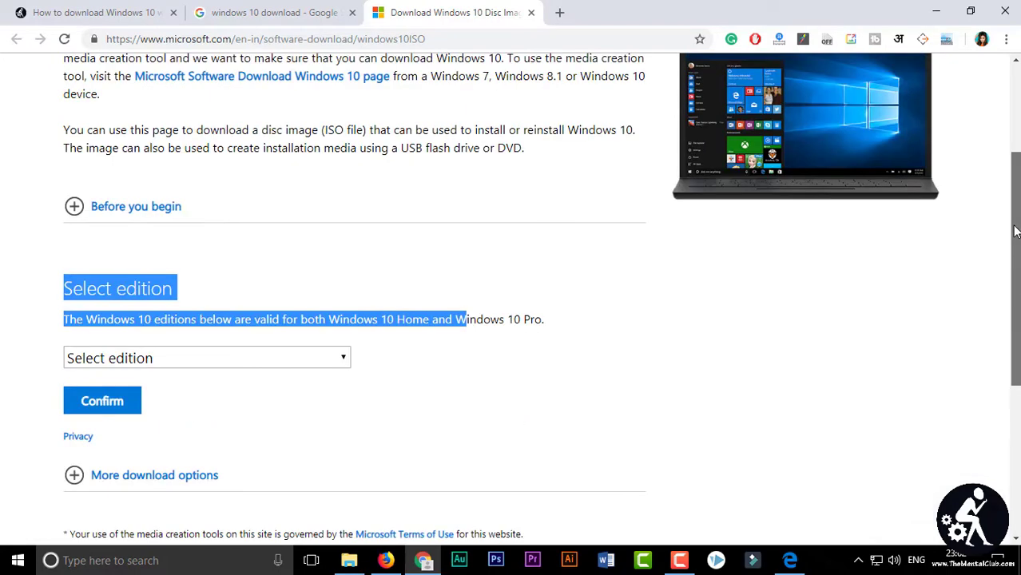
left_click(236, 308)
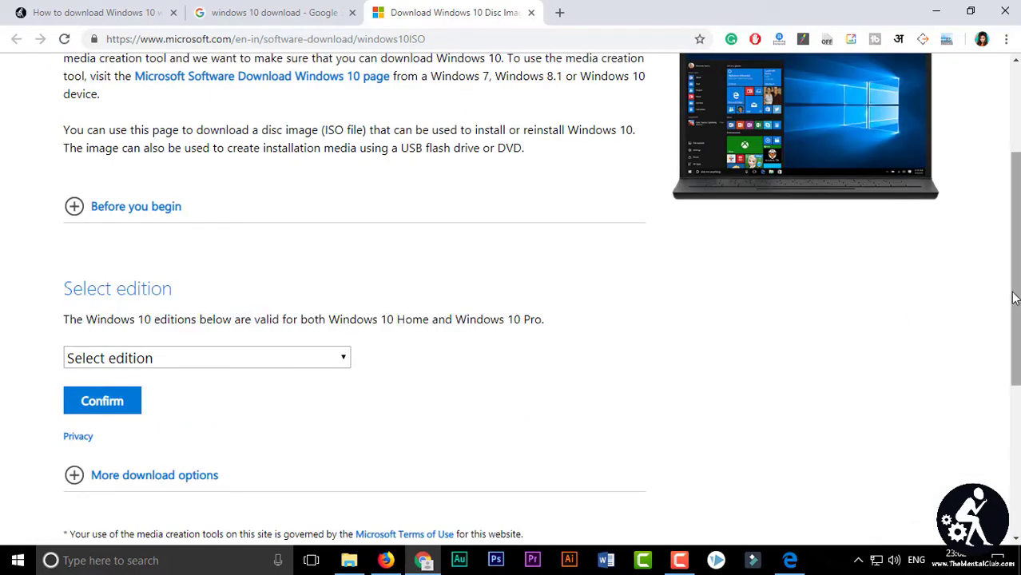
scroll(1015, 298, "down", 1)
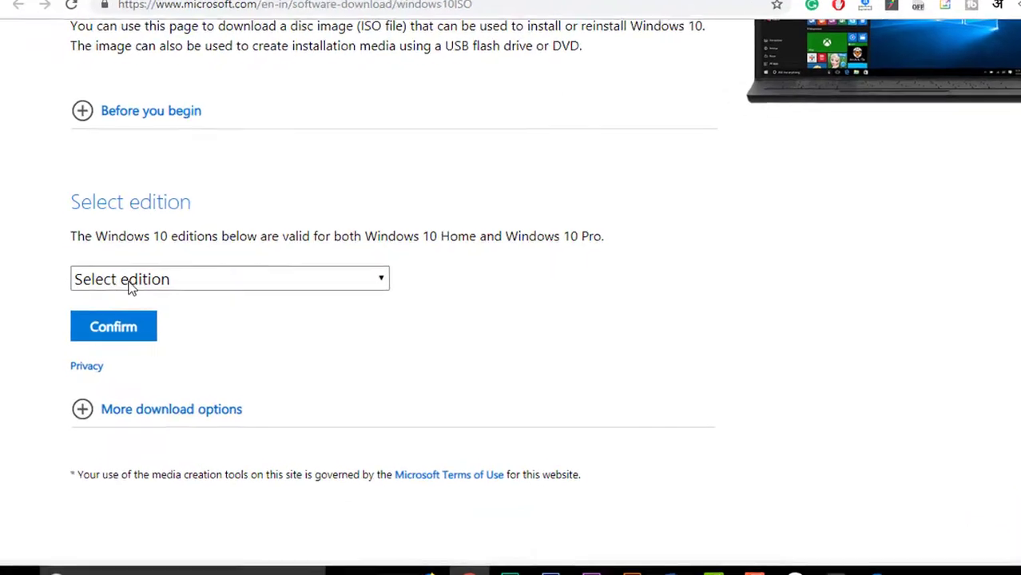
Select the Windows 10 edition and confirm it.
left_click(131, 285)
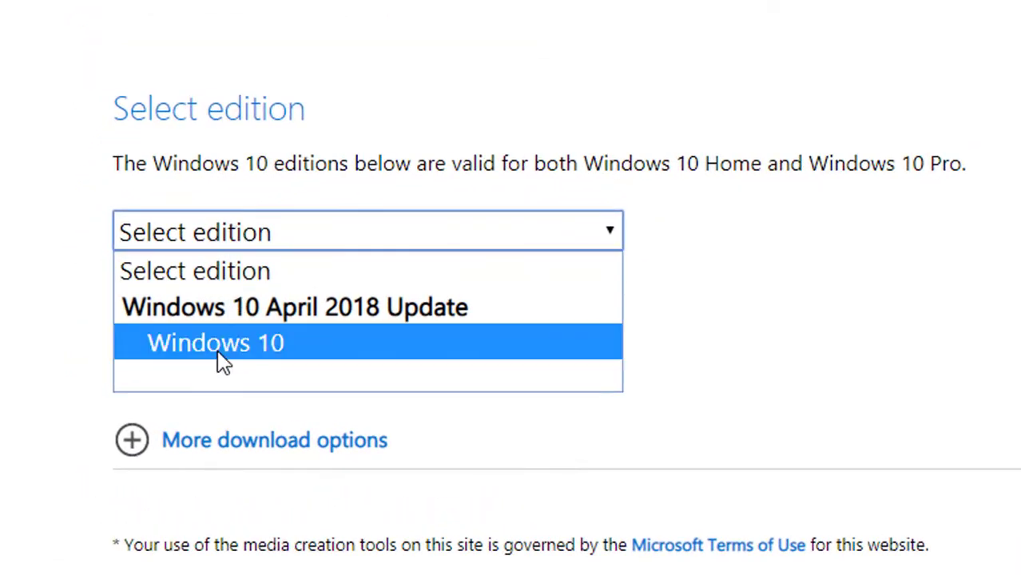
left_click(266, 345)
left_click(173, 316)
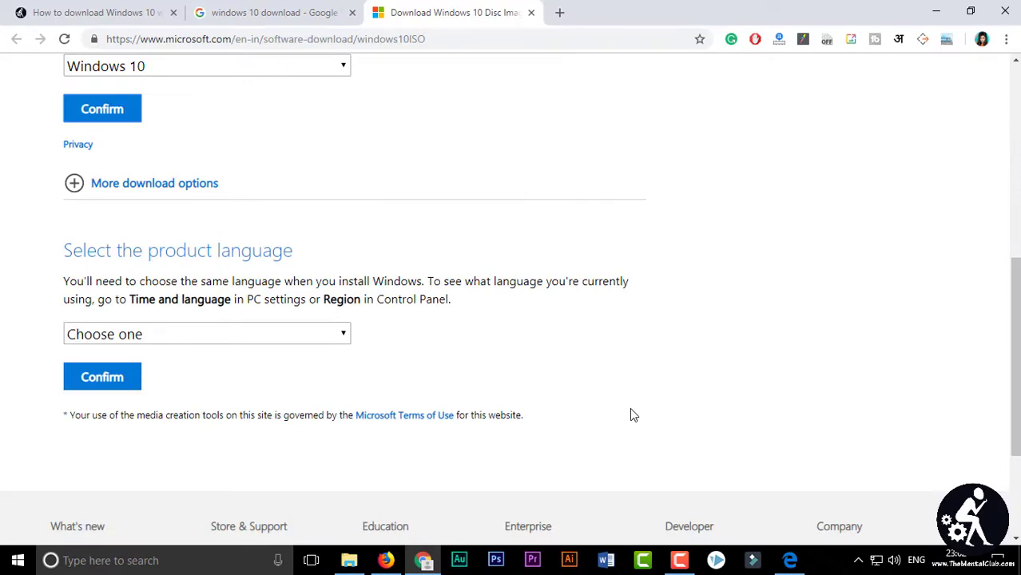
Choose English International as the product language and confirm.
left_click(228, 329)
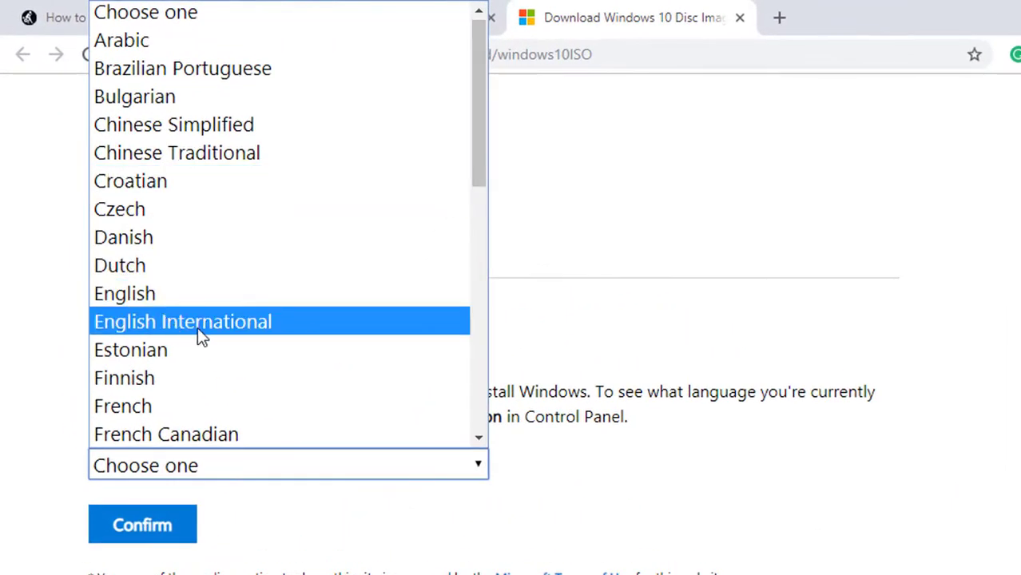
left_click(224, 324)
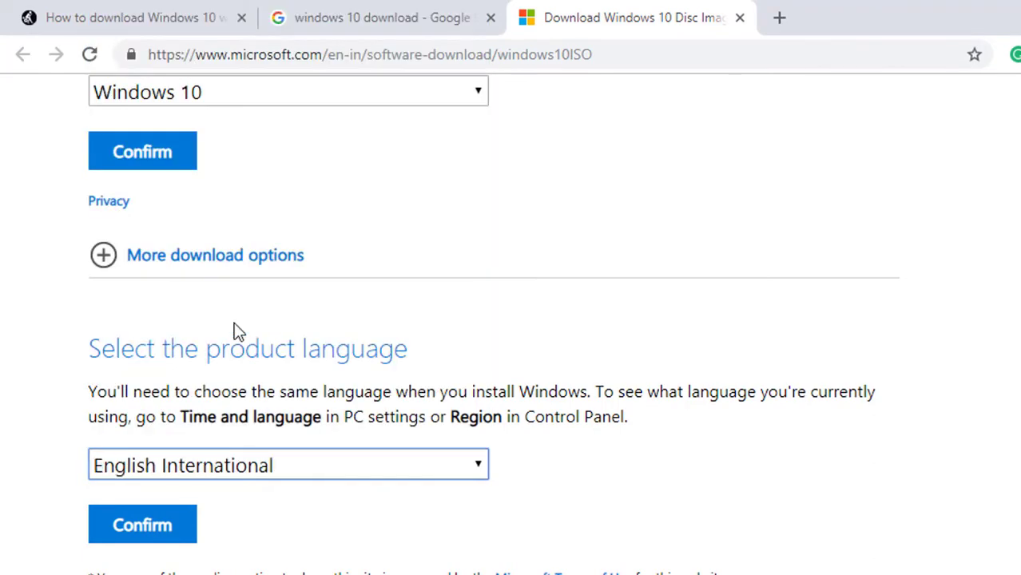
left_click(188, 528)
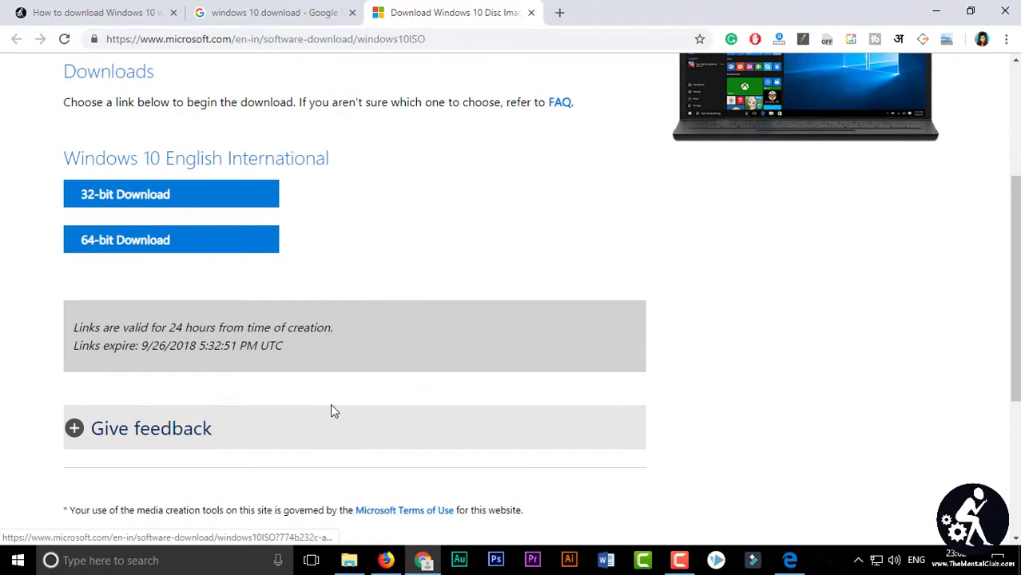
Start the 64-bit Windows 10 English International ISO download.
left_click_drag(1013, 309, 1011, 231)
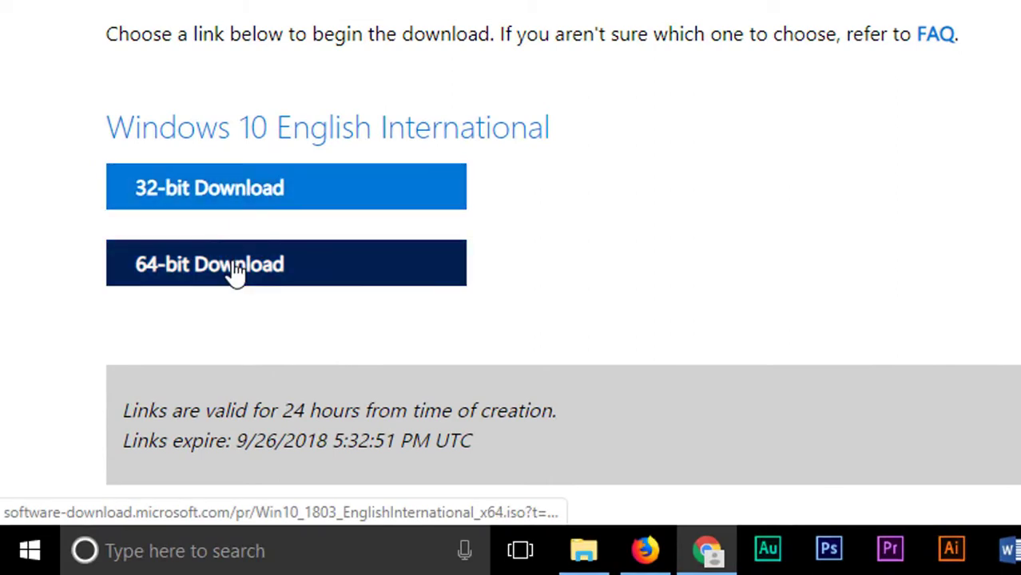
scroll(560, 264, "down", 2)
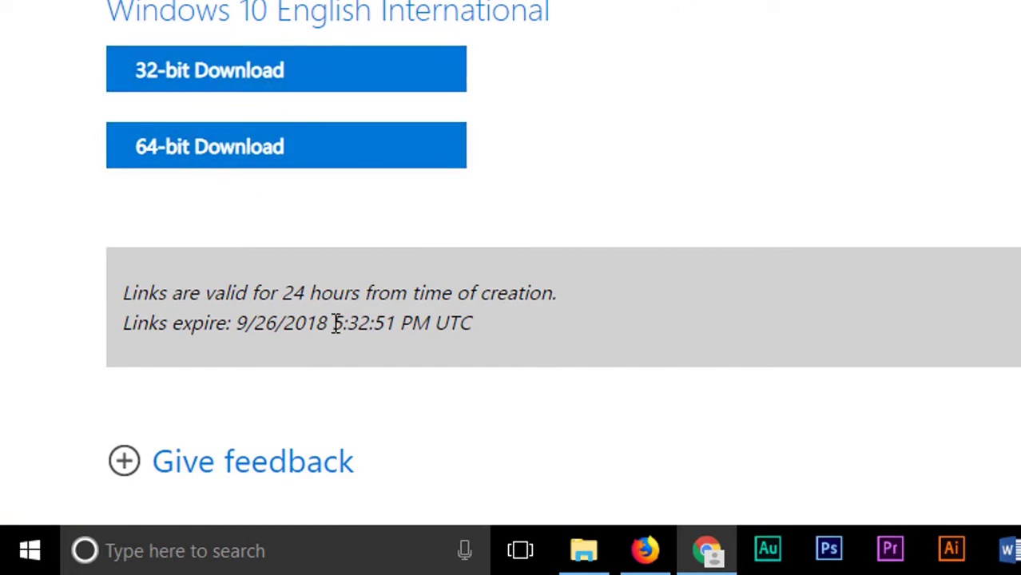
left_click(200, 159)
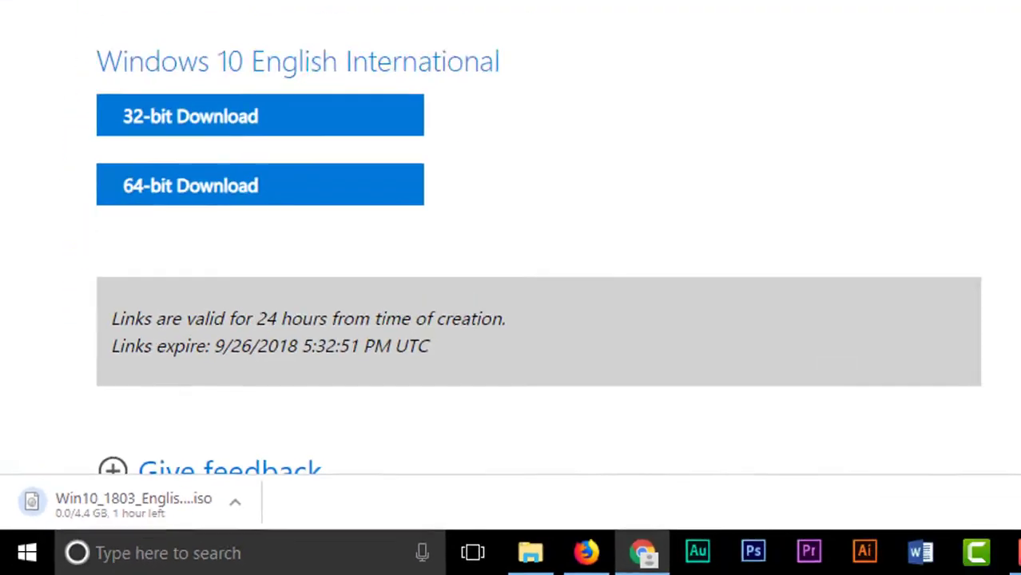
left_click(1005, 38)
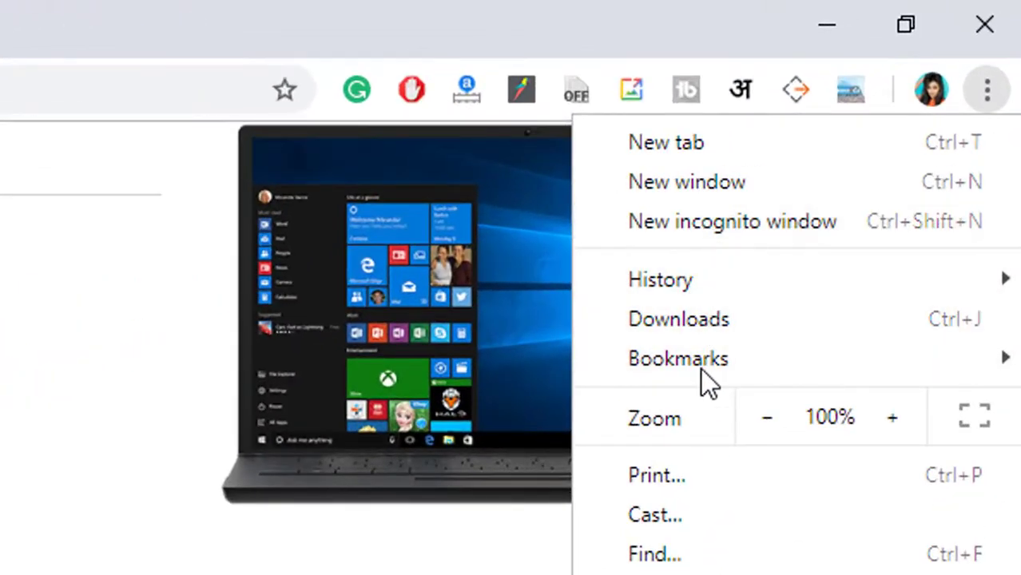
On the Downloads page, copy the ISO's link address and cancel its Chrome download.
left_click(705, 321)
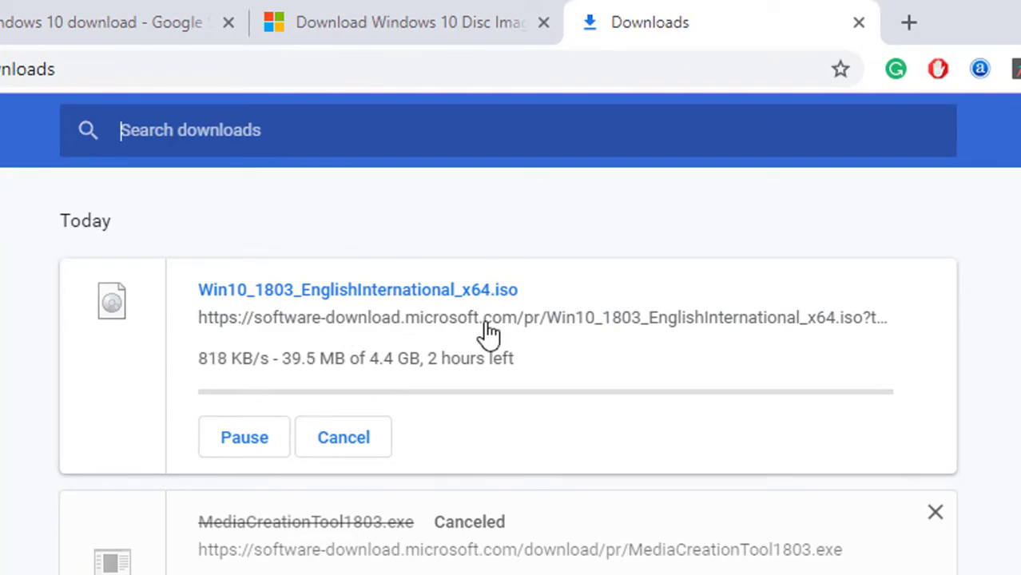
right_click(370, 330)
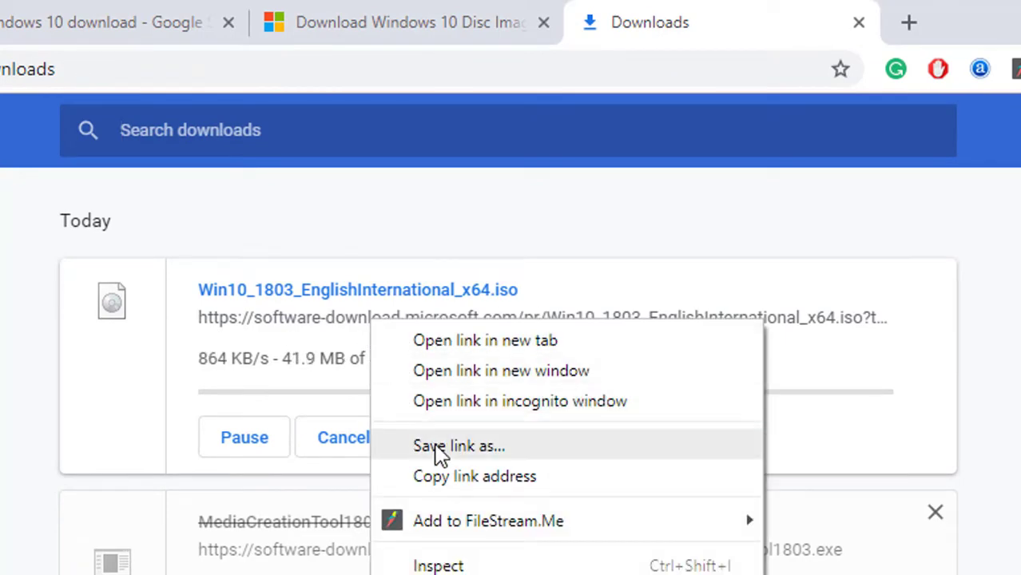
left_click(444, 474)
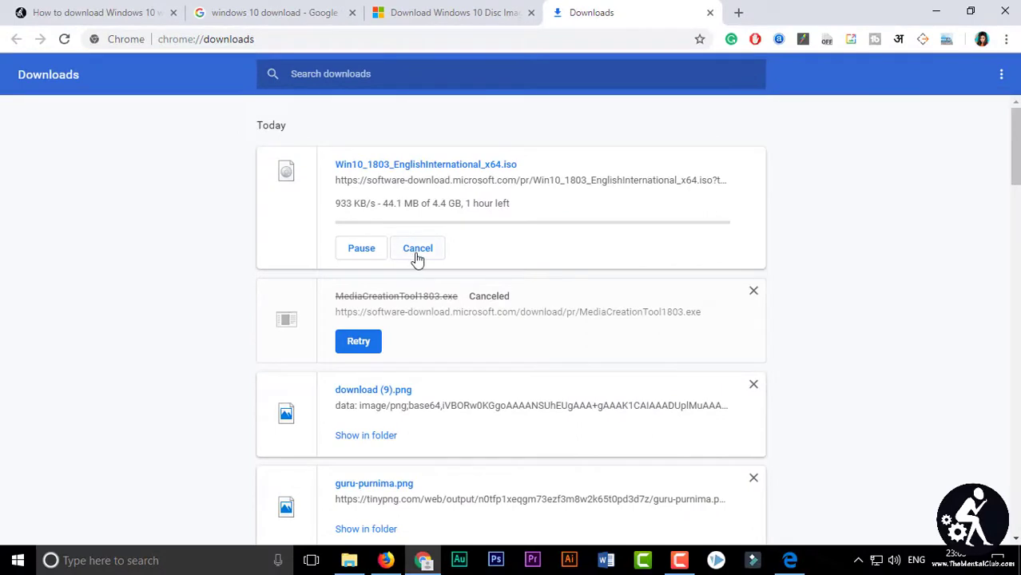
left_click(418, 249)
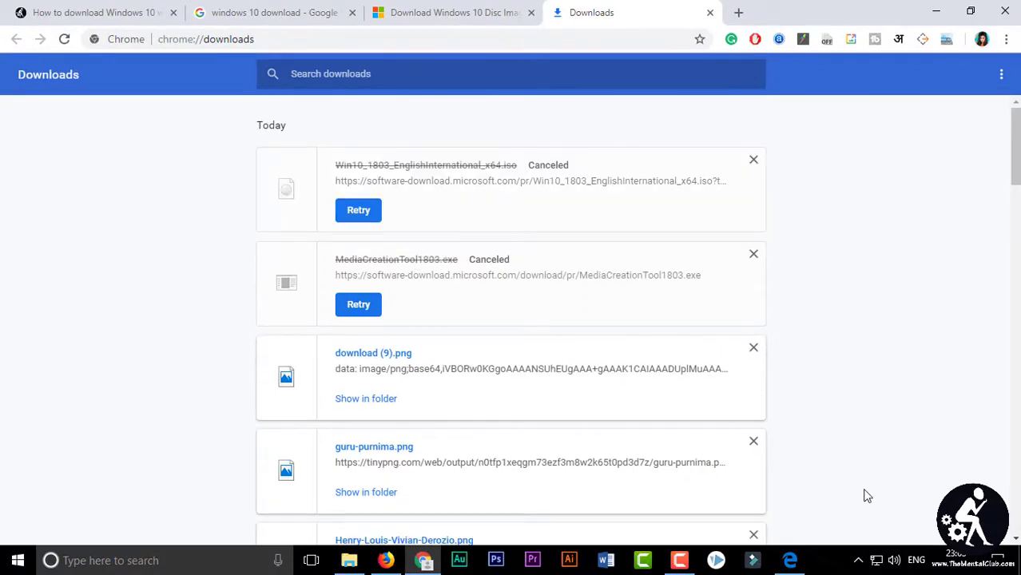
Open Internet Download Manager from the tray and add the copied ISO link as a new URL.
left_click(860, 559)
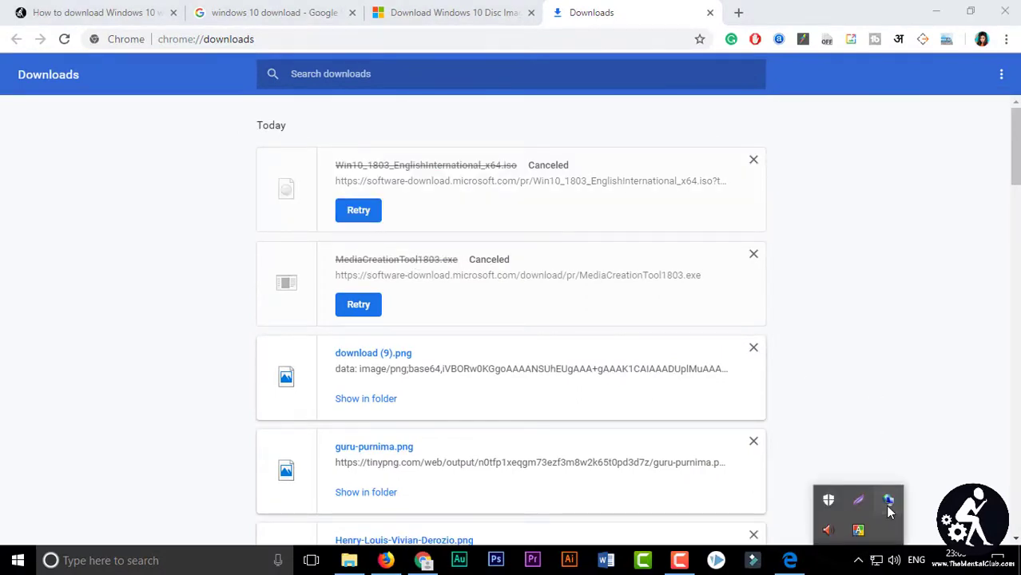
double_click(889, 501)
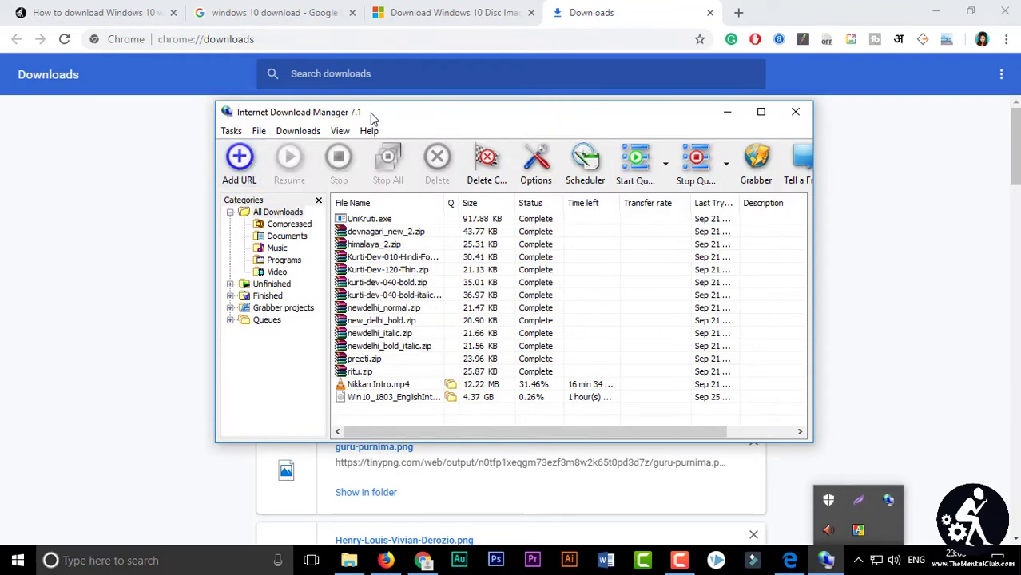
left_click_drag(372, 118, 386, 98)
left_click(253, 148)
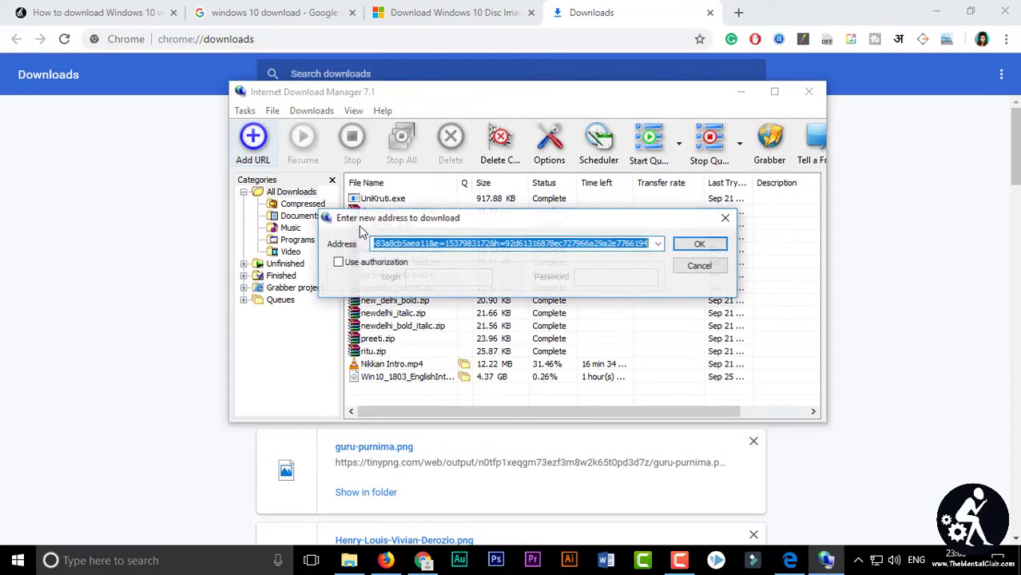
left_click(700, 244)
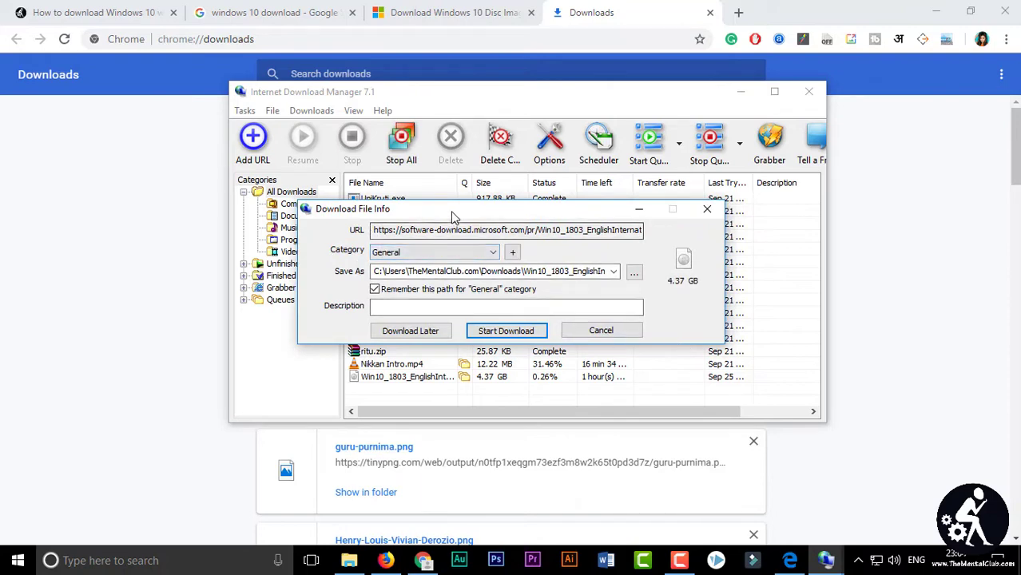
Start the 4.371 GB Win10_1803_EnglishInternational_x64.iso download, then pause it and close IDM.
left_click_drag(452, 212, 625, 211)
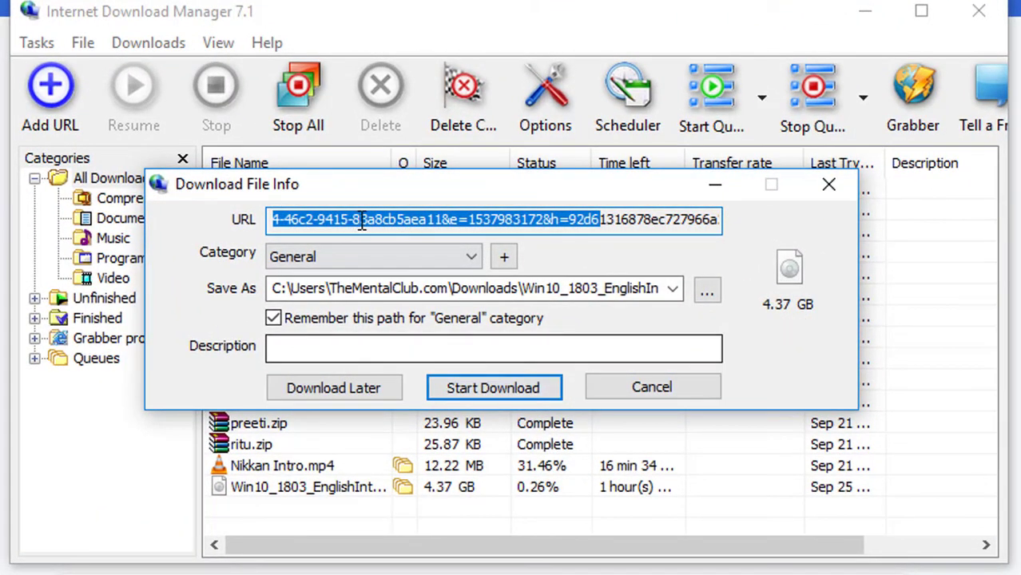
left_click(507, 397)
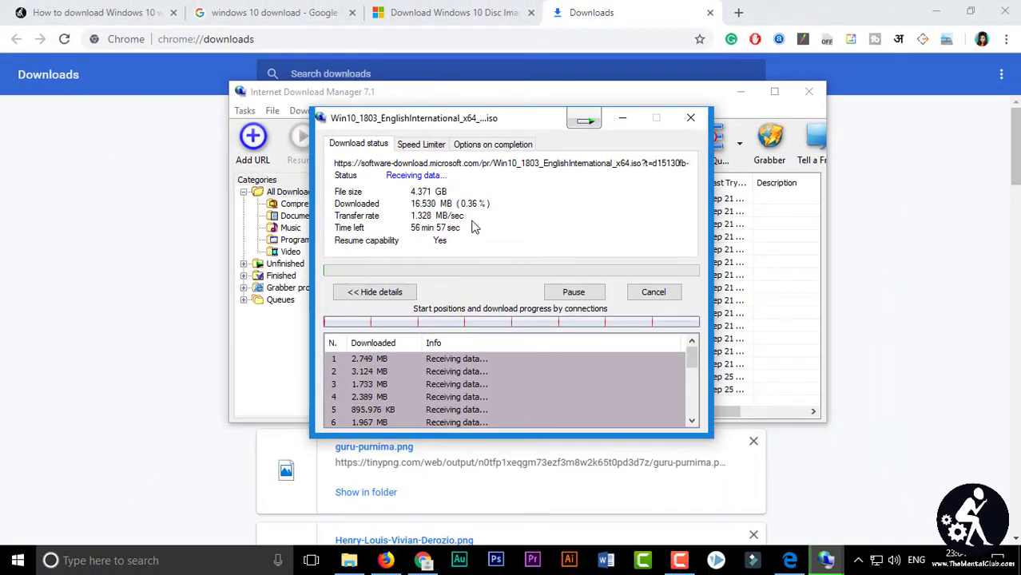
left_click_drag(522, 125, 463, 126)
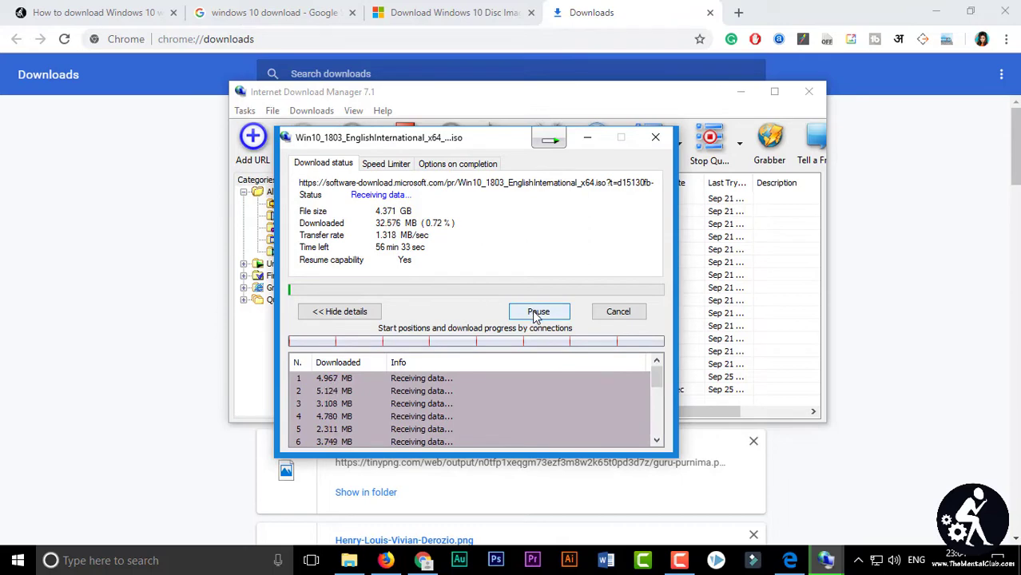
left_click(537, 315)
left_click(654, 140)
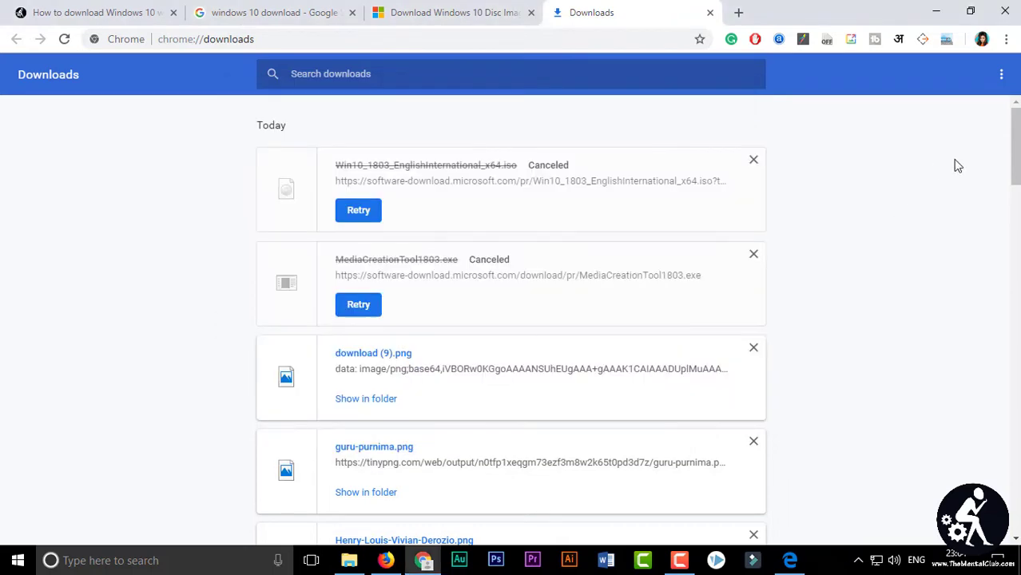
Close Chrome's downloads tab, then search Bing in Edge for 'windows 10 download'.
scroll(958, 166, "down", 2)
scroll(958, 166, "up", 2)
left_click(710, 13)
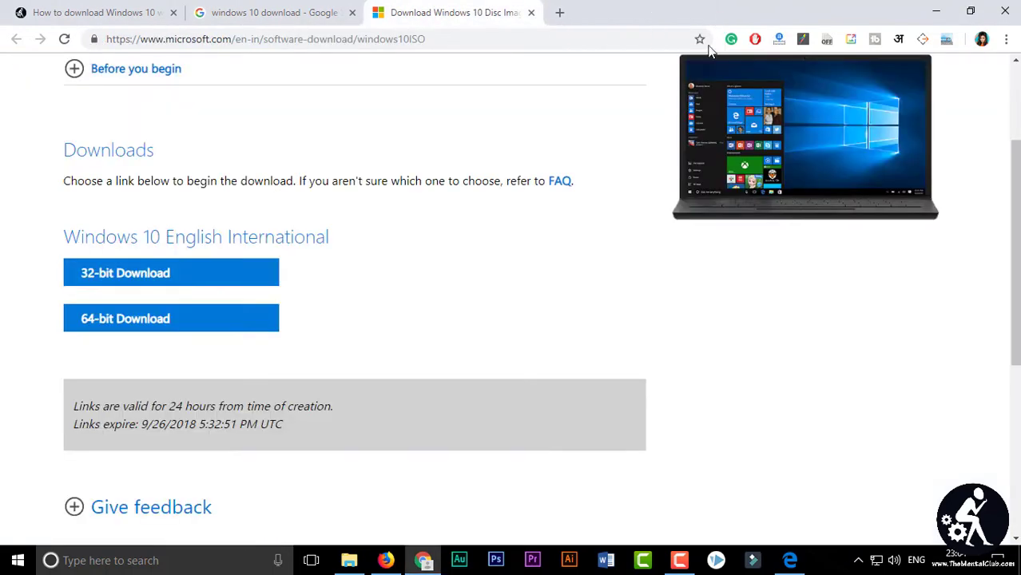
left_click(790, 560)
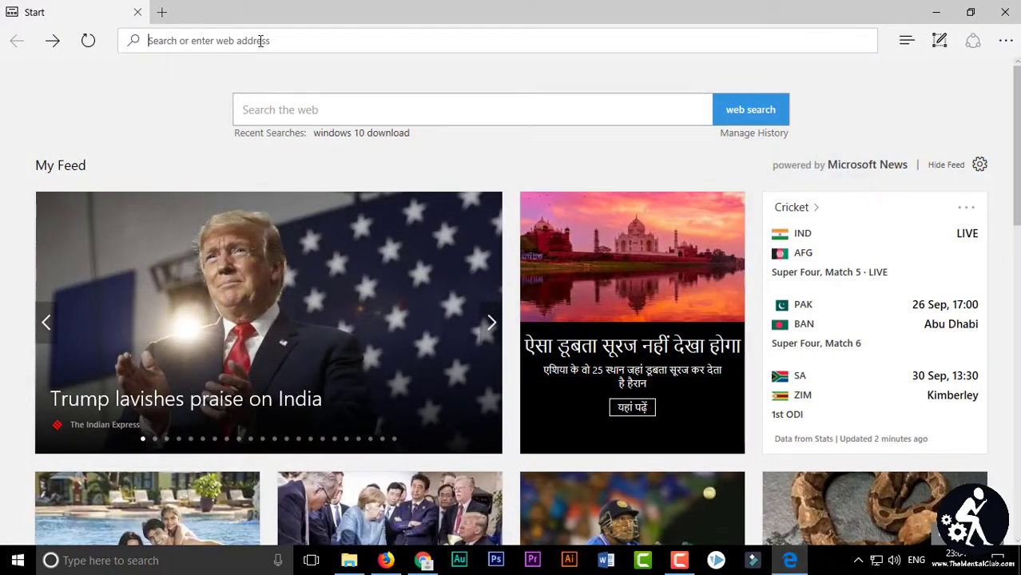
left_click(260, 41)
type("windows 10 download")
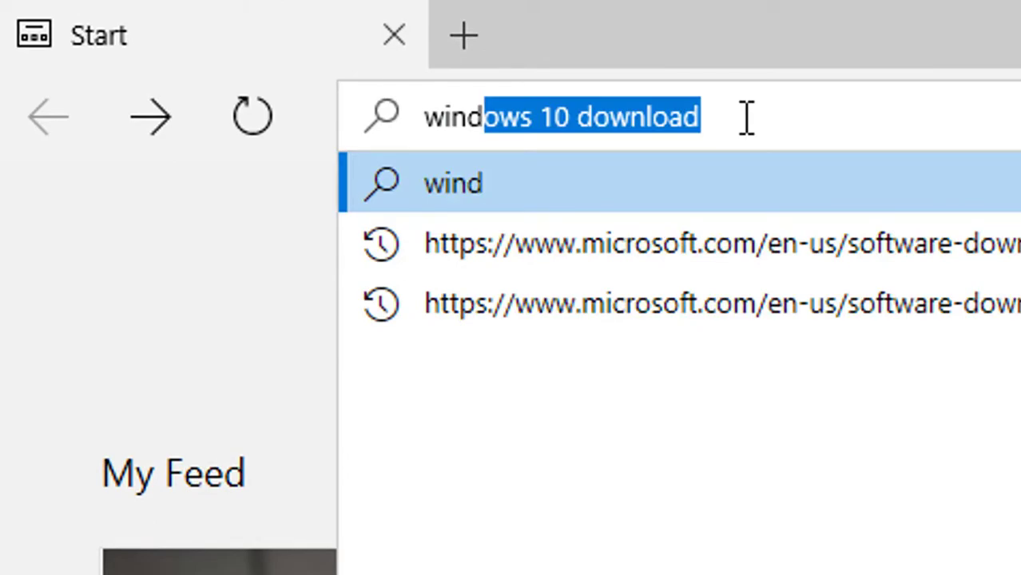
left_click(609, 198)
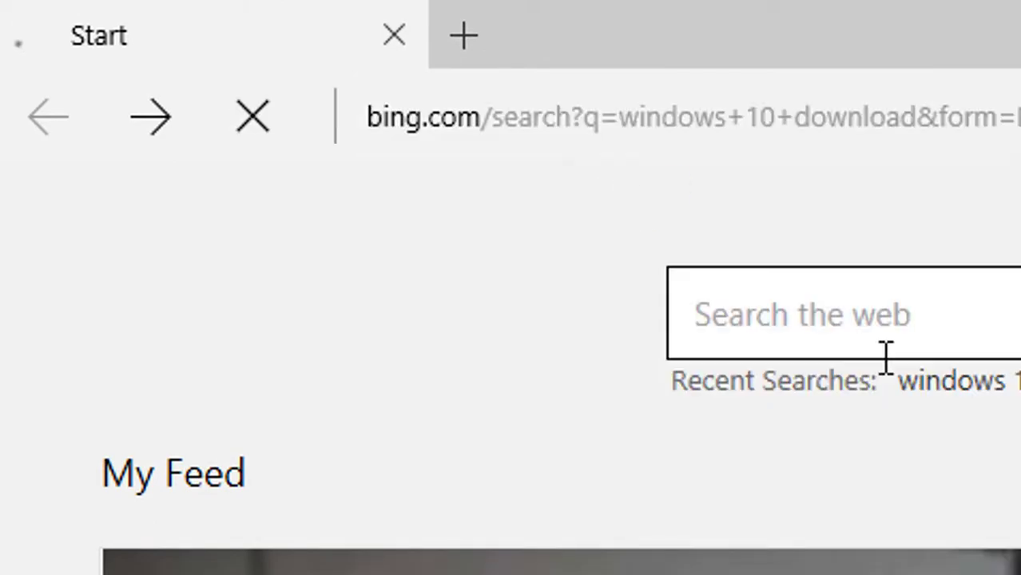
scroll(512, 360, "down", 5)
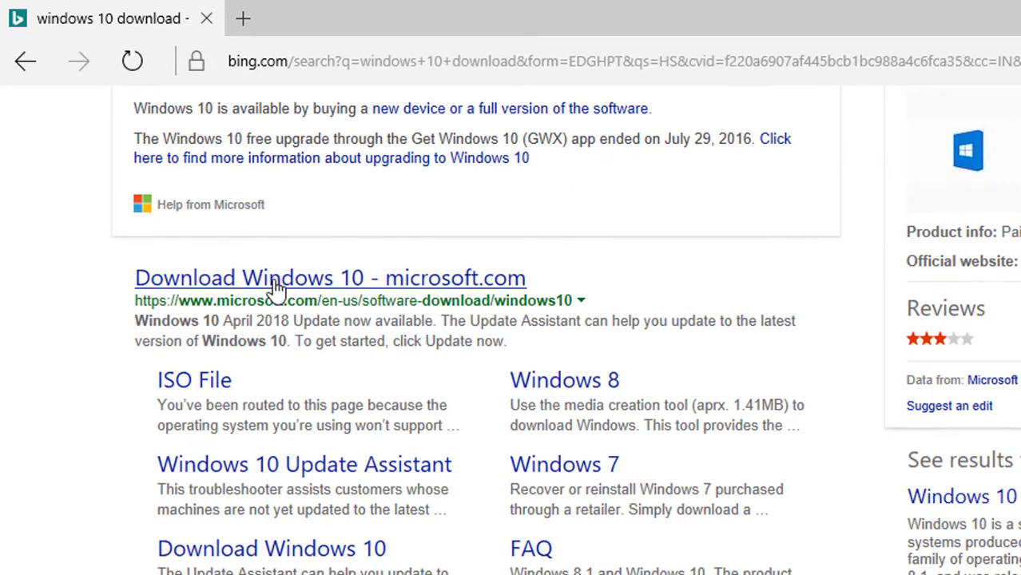
Open the microsoft.com Download Windows 10 result in a new tab and browse it.
right_click(275, 289)
left_click(314, 300)
left_click(318, 24)
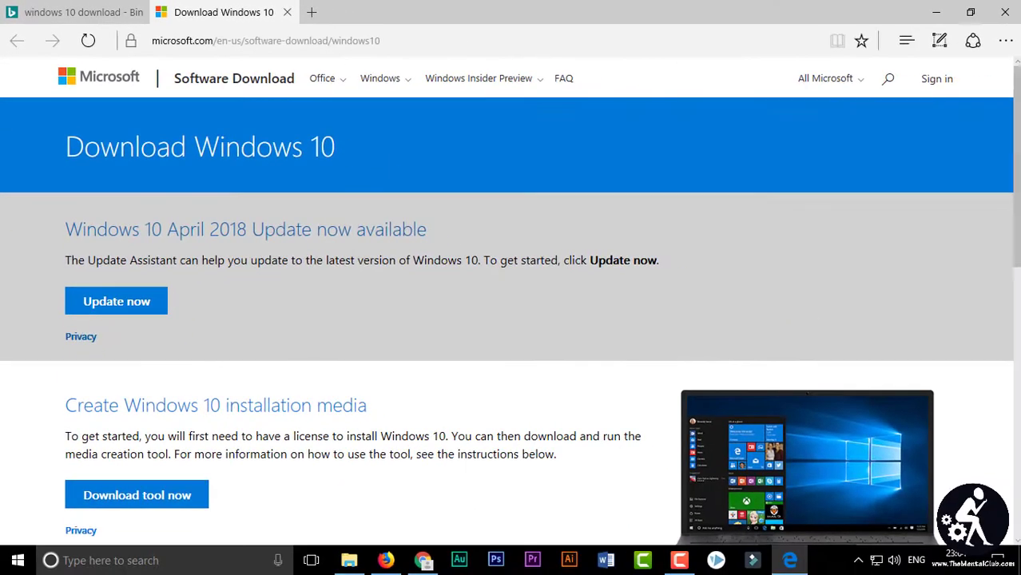
scroll(471, 351, "down", 1)
scroll(576, 264, "down", 2)
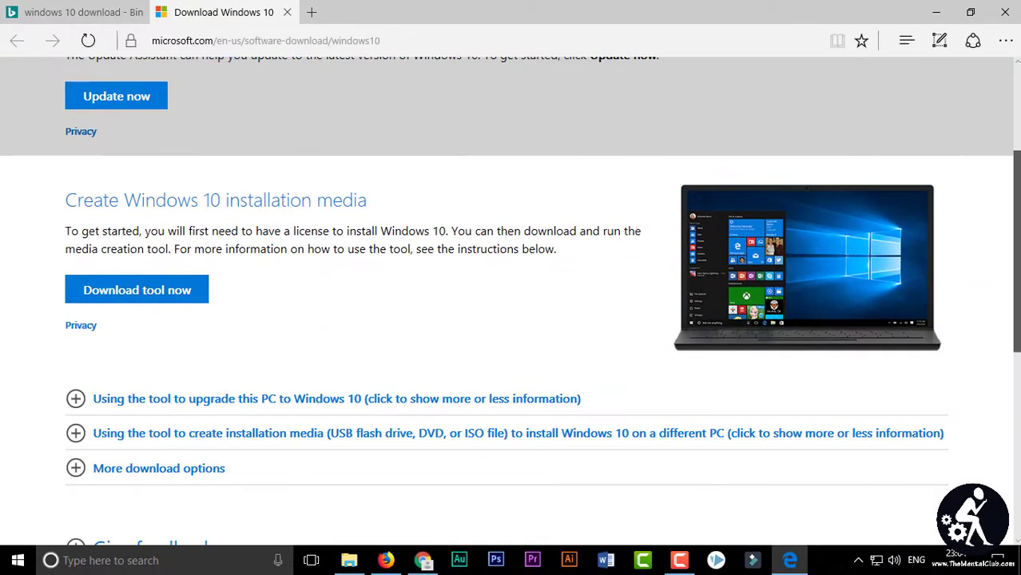
scroll(615, 240, "down", 3)
scroll(798, 286, "up", 5)
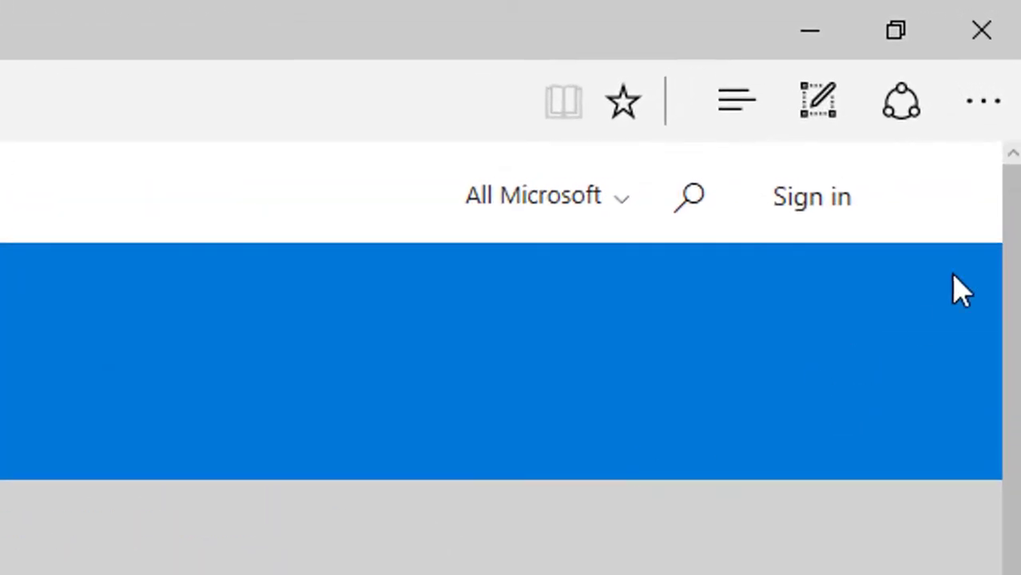
left_click(990, 105)
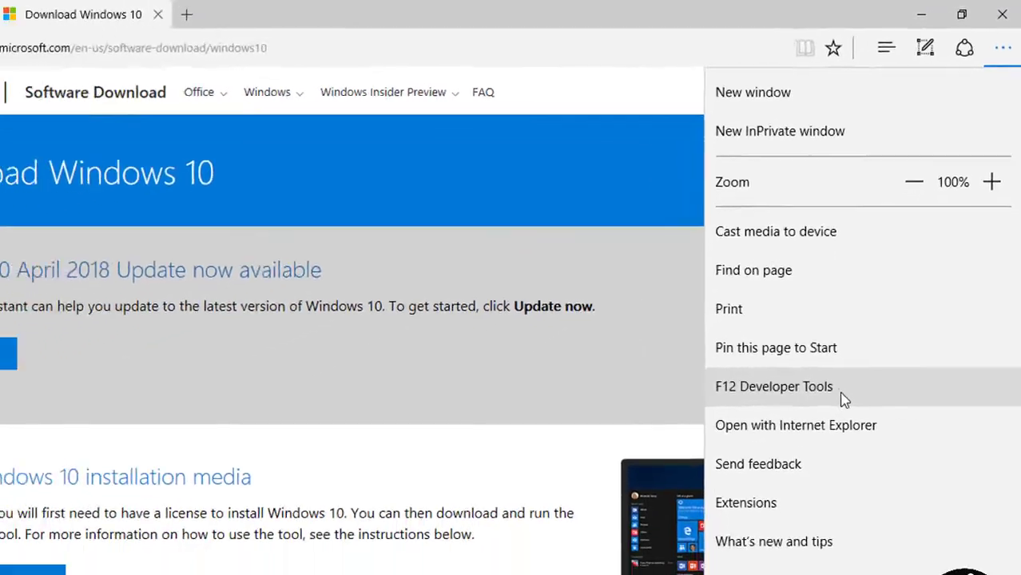
Set the F12 Developer Tools Emulation user agent string to Apple Safari (iPad).
left_click(844, 397)
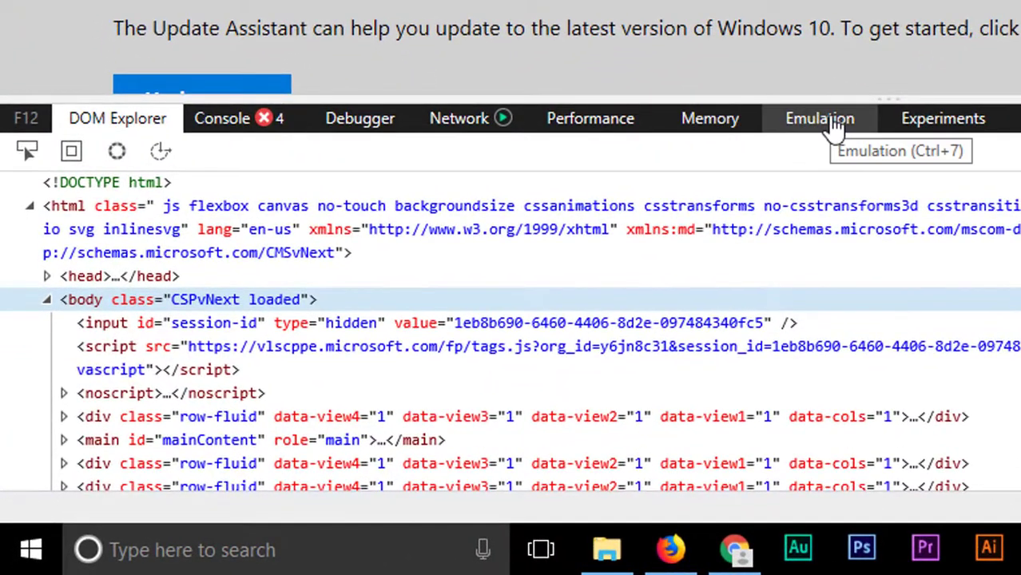
left_click(793, 147)
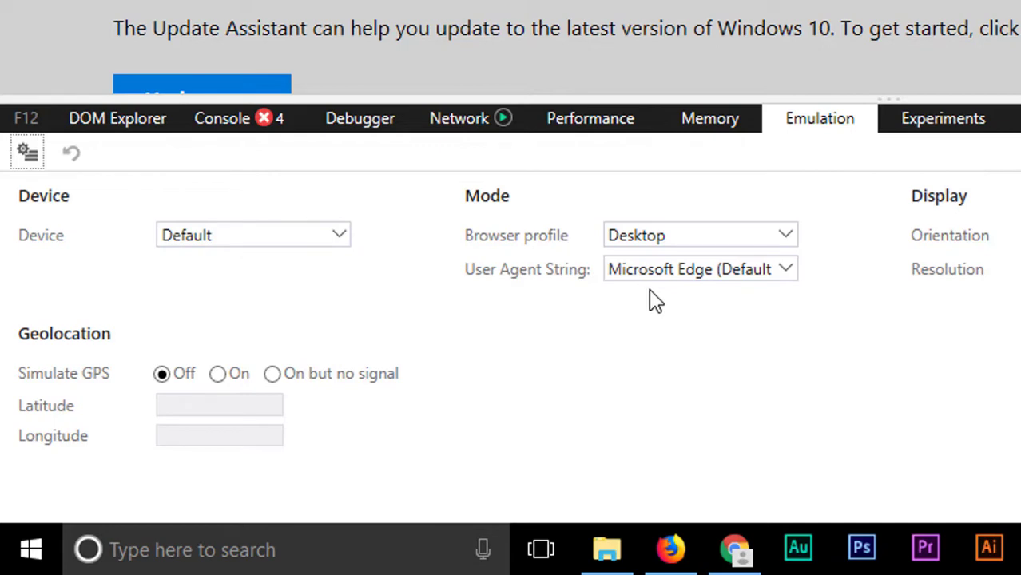
left_click(792, 274)
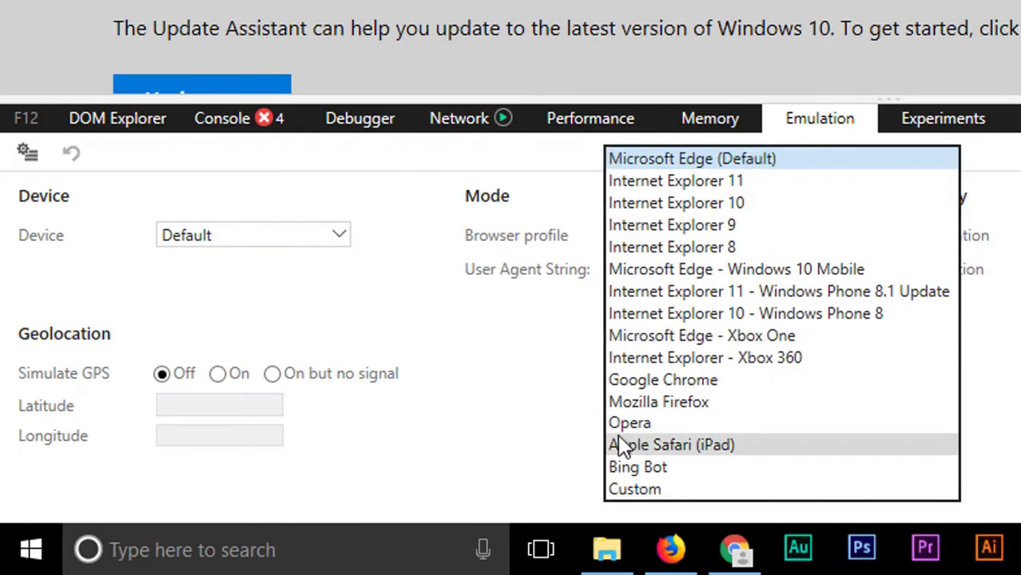
left_click(740, 445)
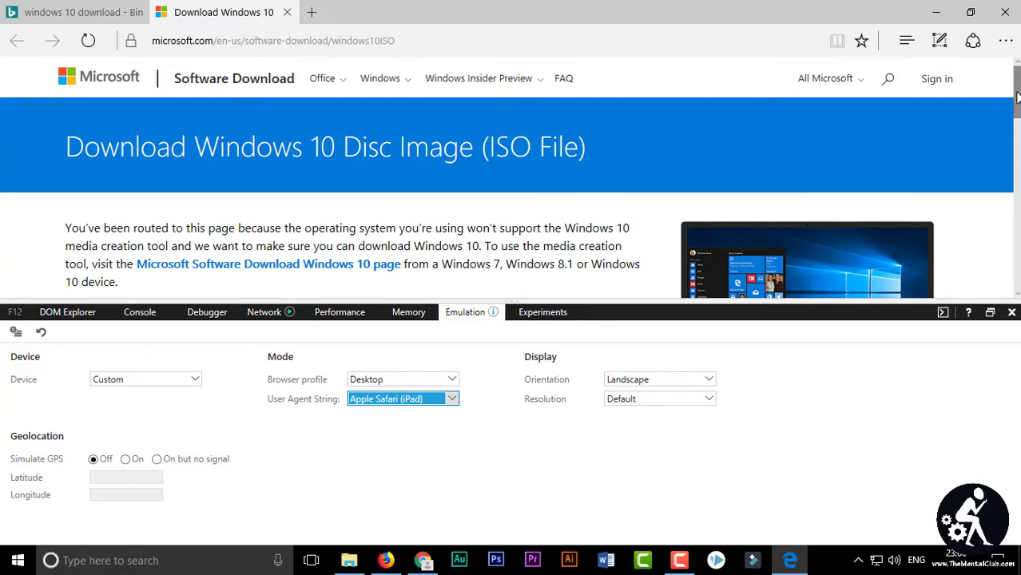
left_click_drag(1018, 96, 1017, 175)
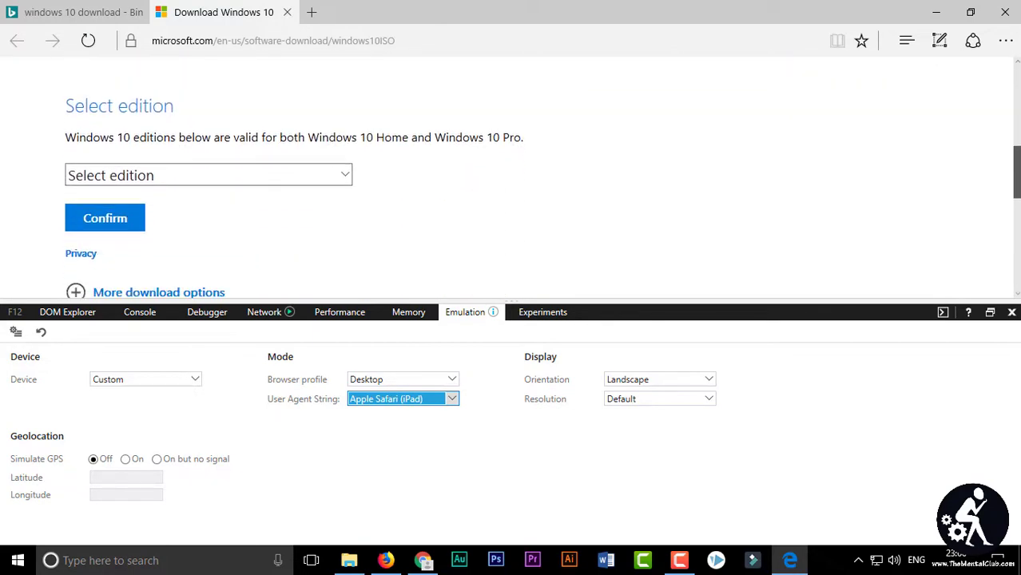
Select and confirm Windows 10 as the edition on the ISO page.
left_click(253, 178)
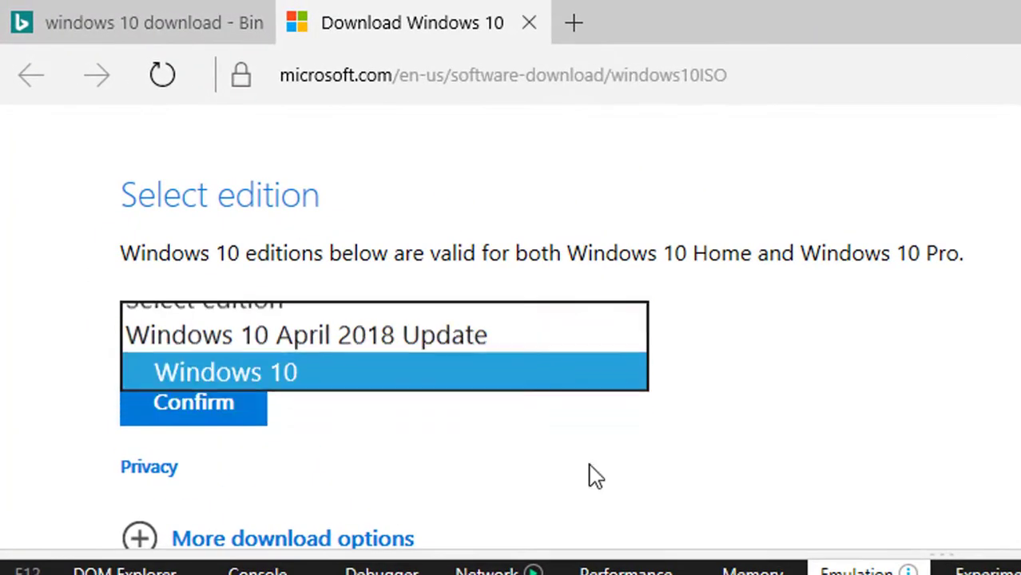
left_click(320, 372)
left_click(194, 402)
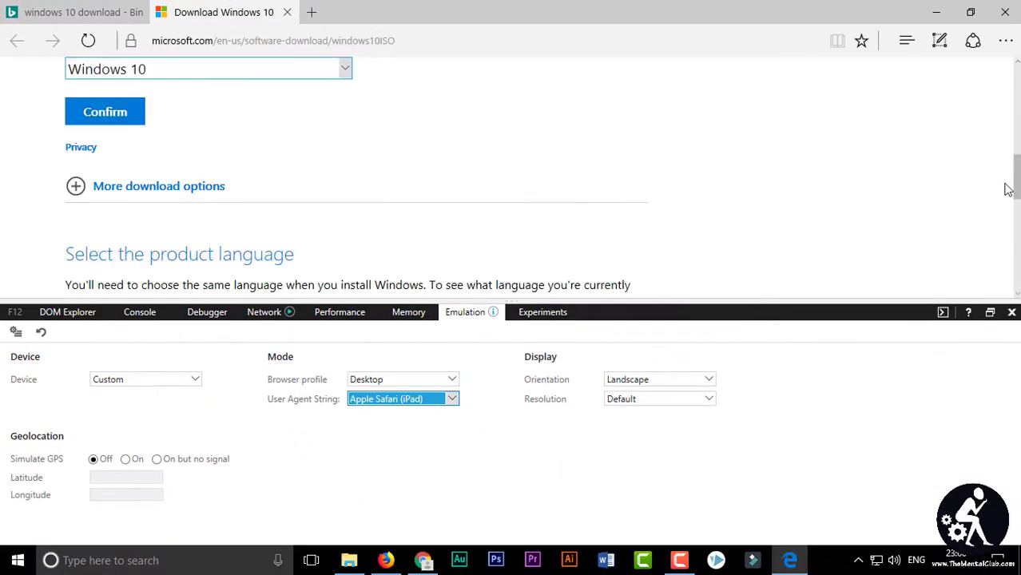
left_click(128, 120)
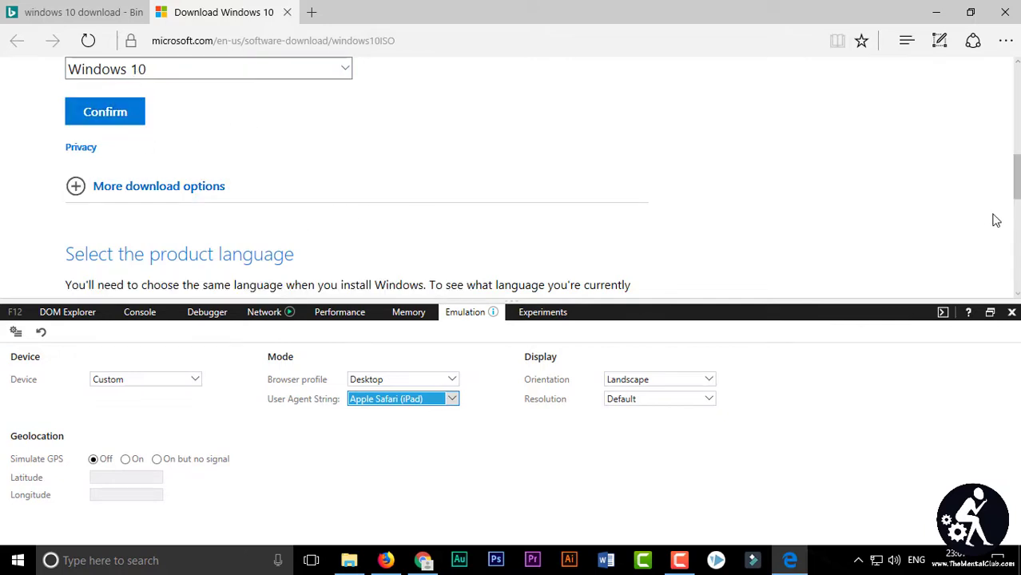
Choose and confirm English International as the product language.
scroll(997, 220, "down", 3)
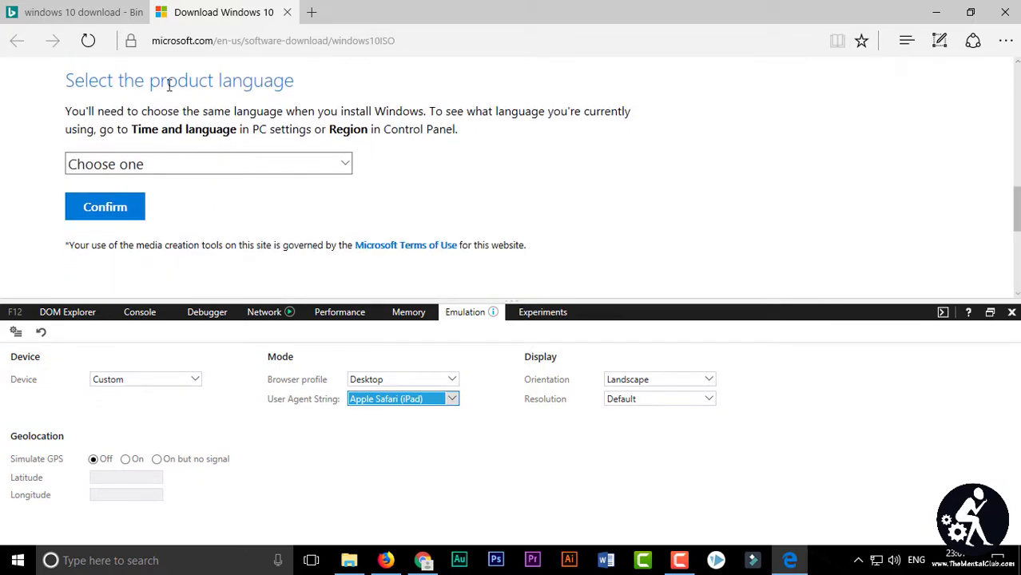
left_click(191, 171)
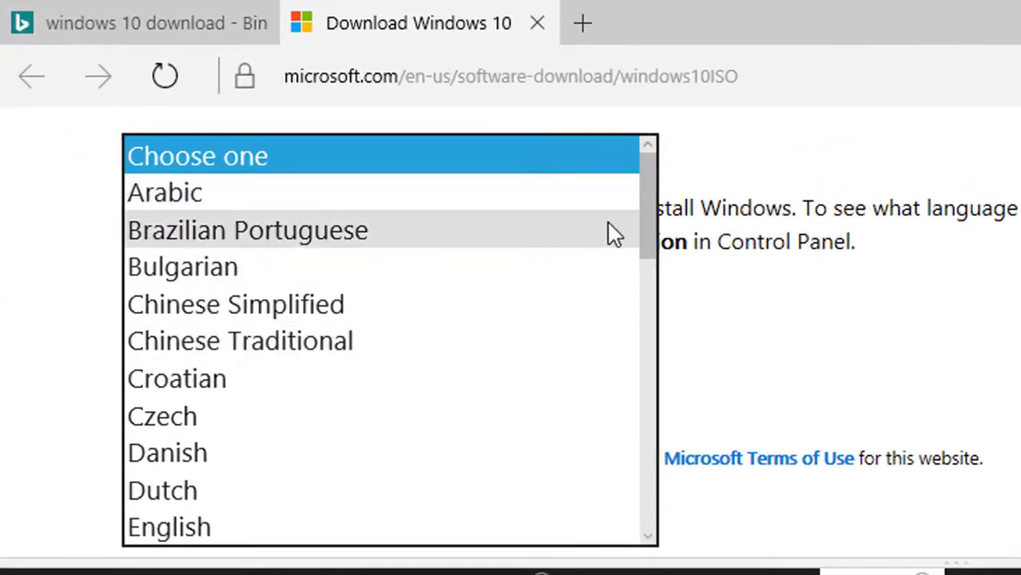
left_click_drag(635, 224, 640, 273)
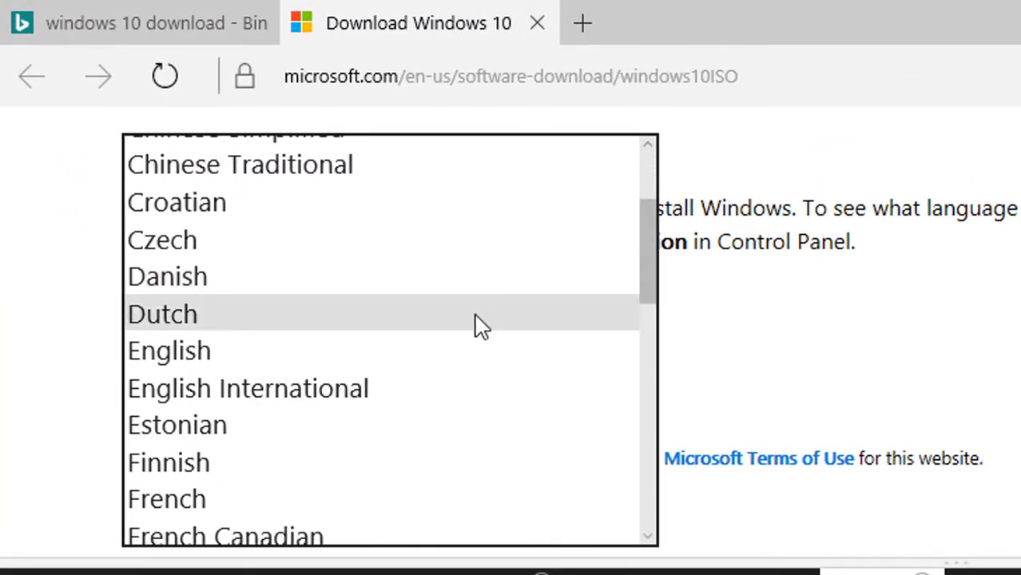
left_click(170, 402)
left_click(209, 399)
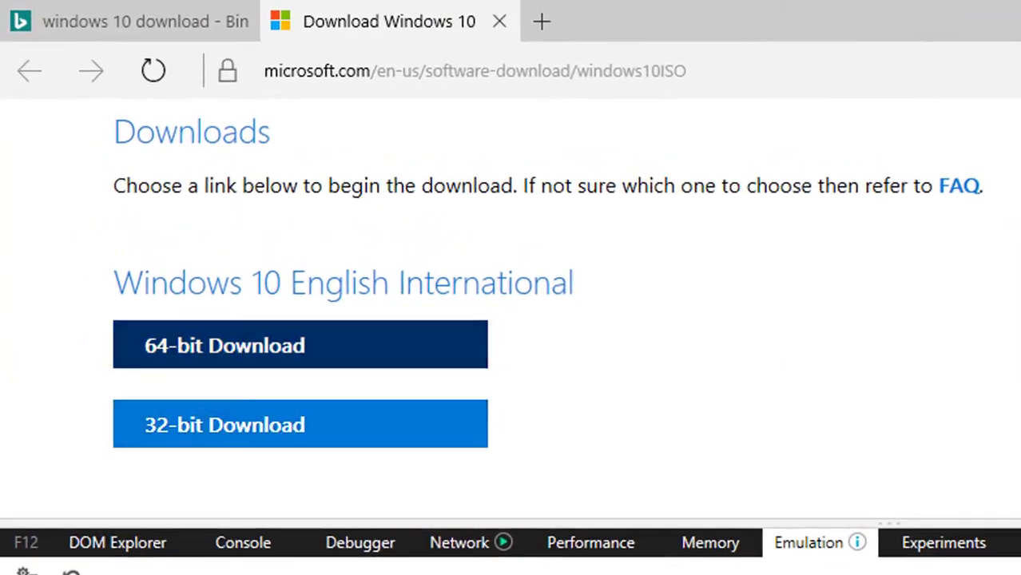
Save the 64-bit Win10_1803_EnglishInternational_x64.iso (4.37 GB) download, then switch to Firefox.
left_click(237, 361)
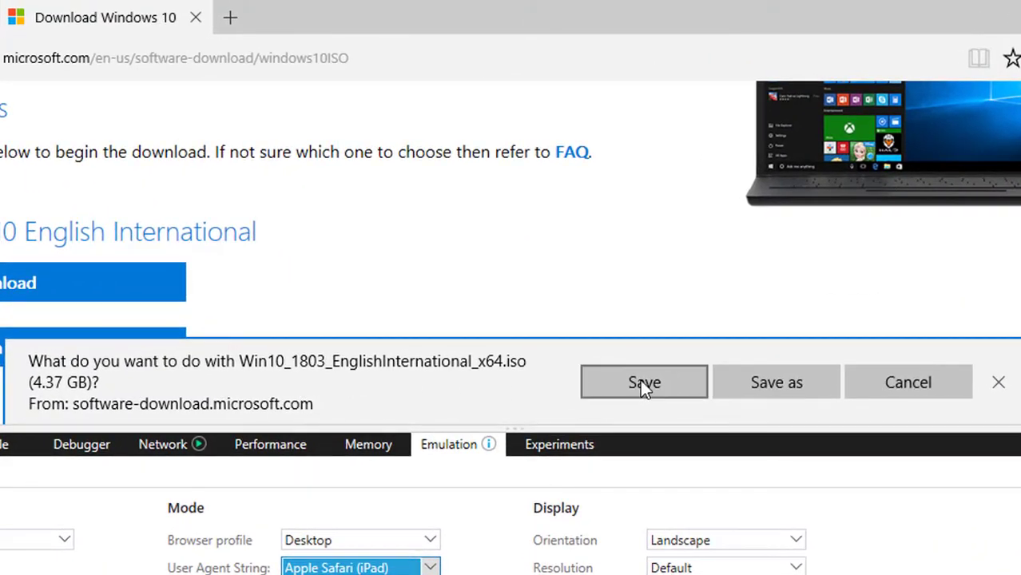
left_click(649, 388)
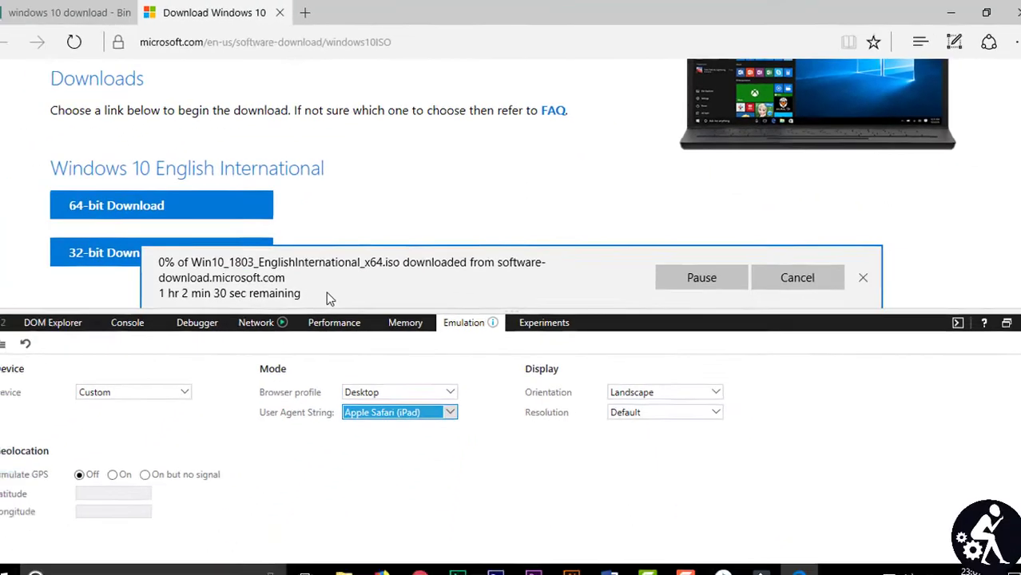
left_click(386, 573)
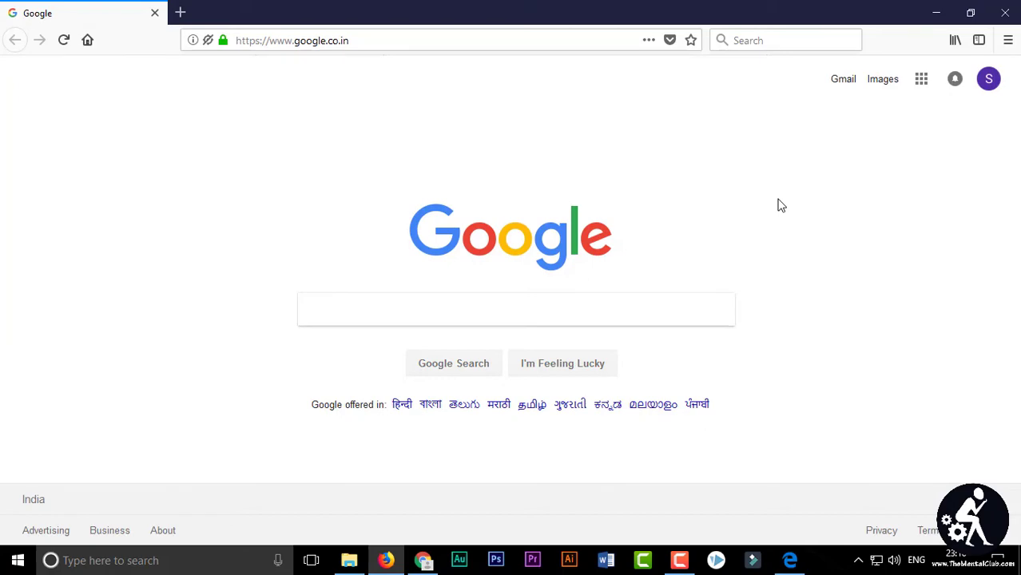
Bring Chrome forward and scroll through the TheMentalClub IDM article, then return to its top.
left_click(424, 563)
left_click_drag(1015, 211, 999, 395)
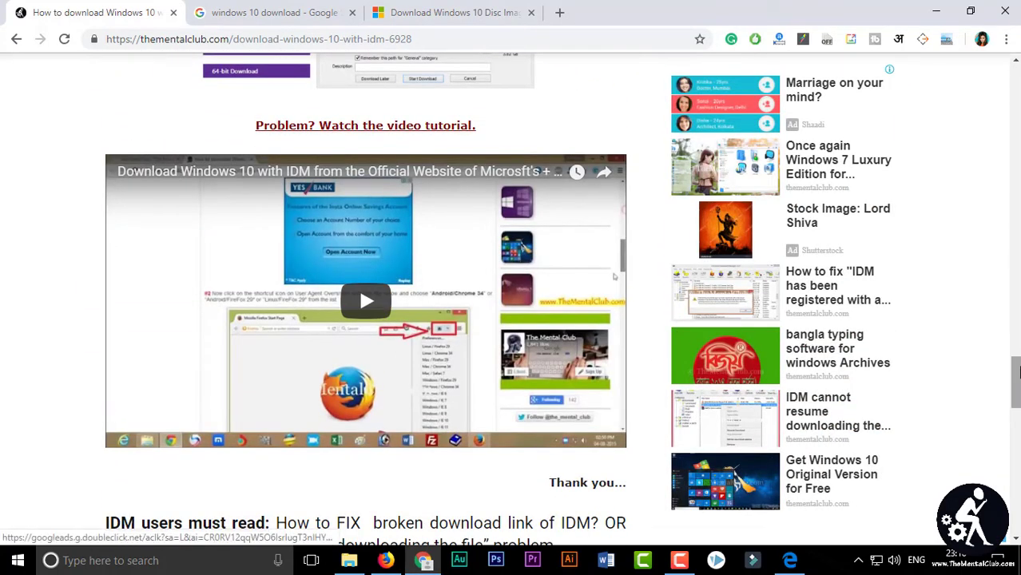
scroll(1018, 416, "down", 10)
left_click_drag(1019, 416, 1017, 78)
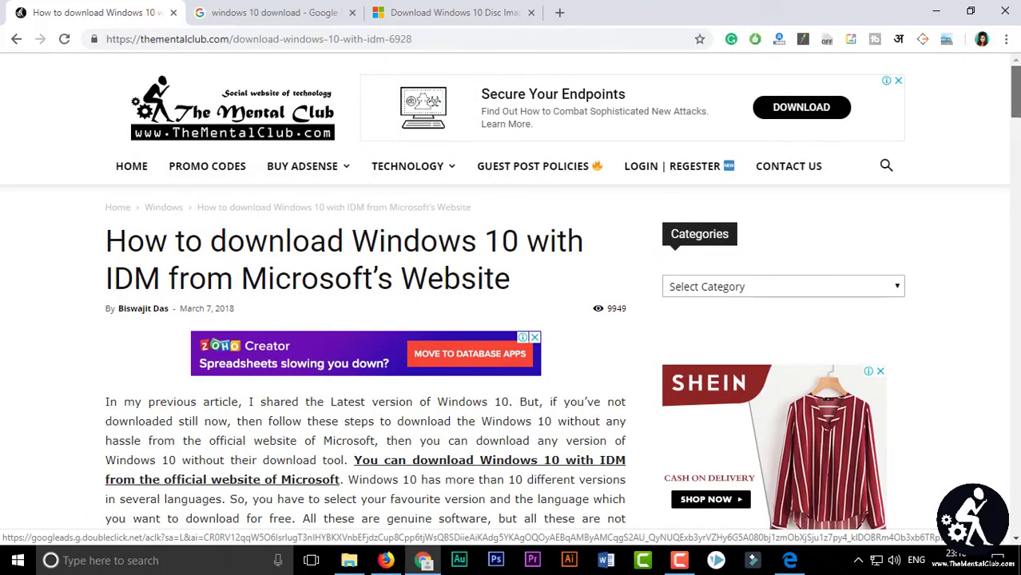
scroll(559, 291, "down", 10)
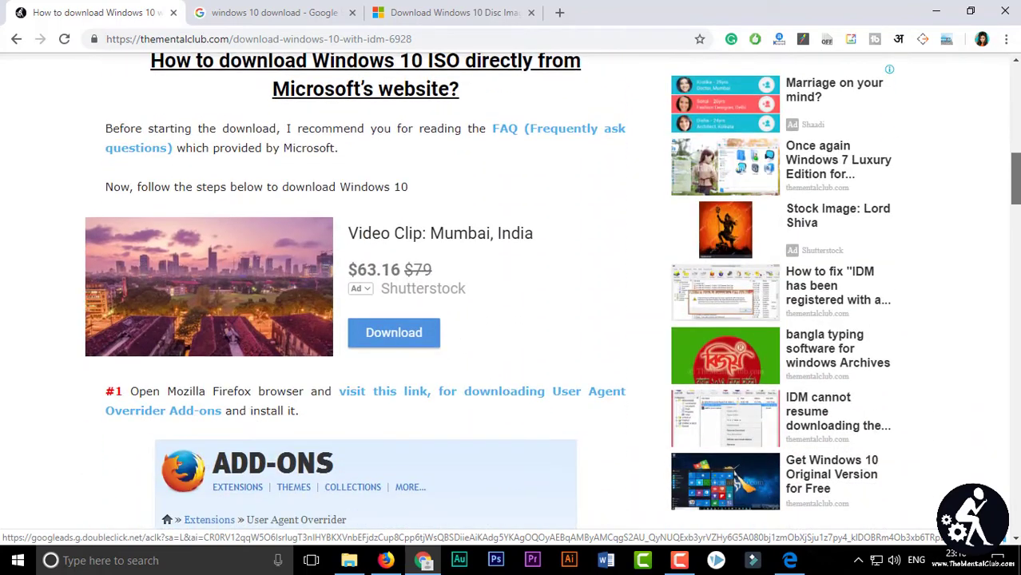
scroll(356, 291, "down", 3)
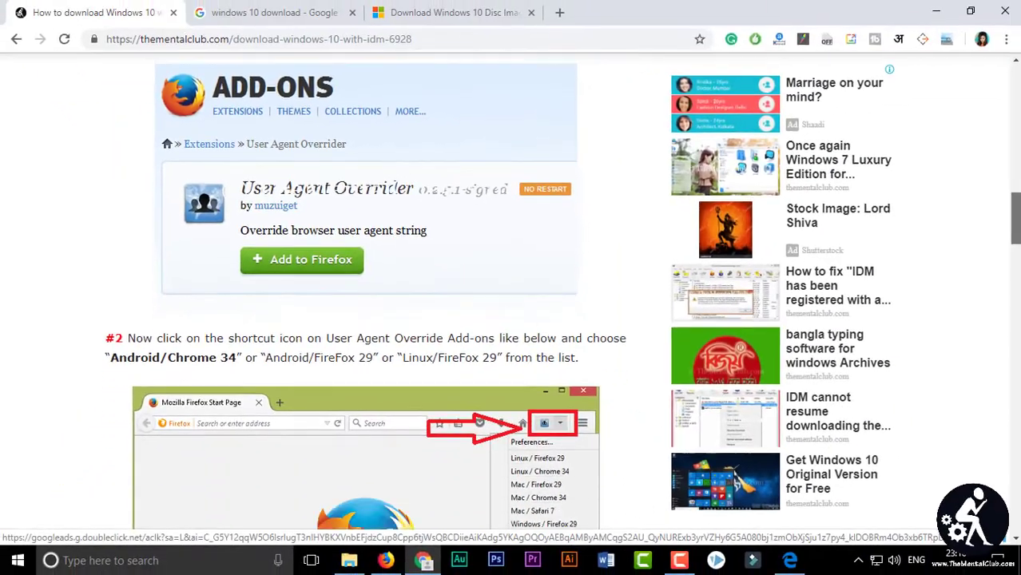
scroll(1015, 268, "down", 5)
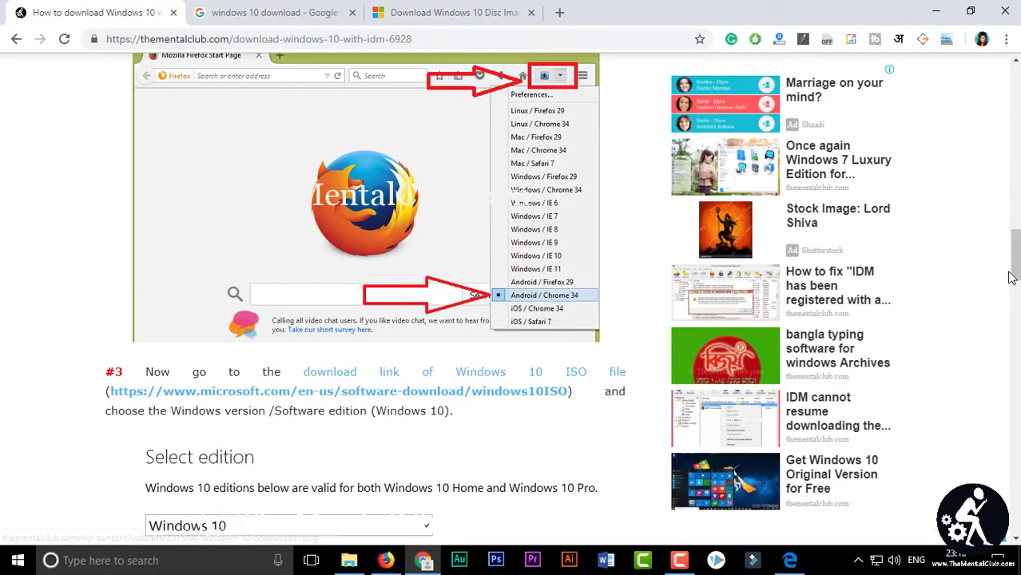
scroll(1015, 268, "down", 4)
scroll(1015, 268, "down", 4)
scroll(1016, 268, "up", 20)
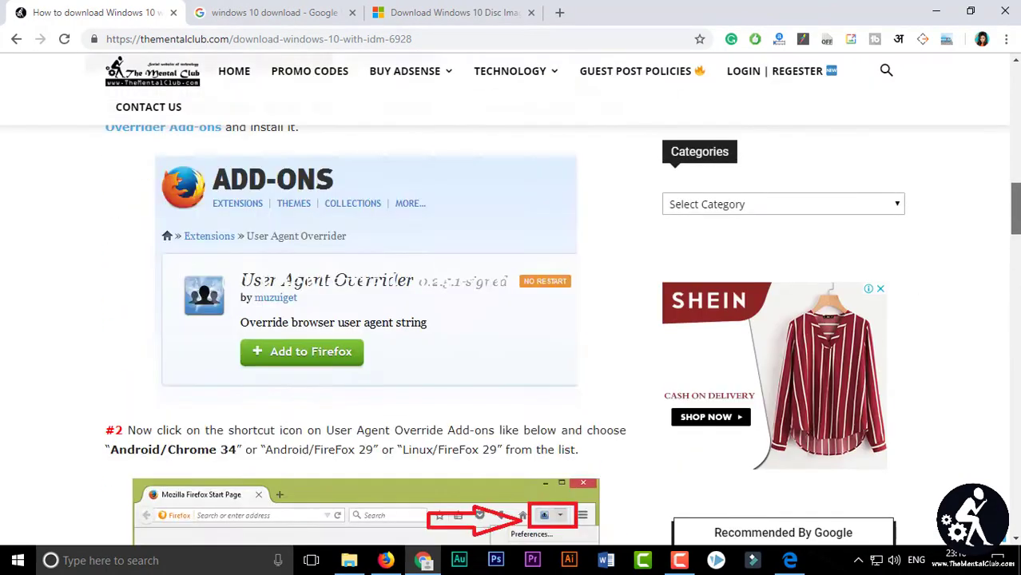